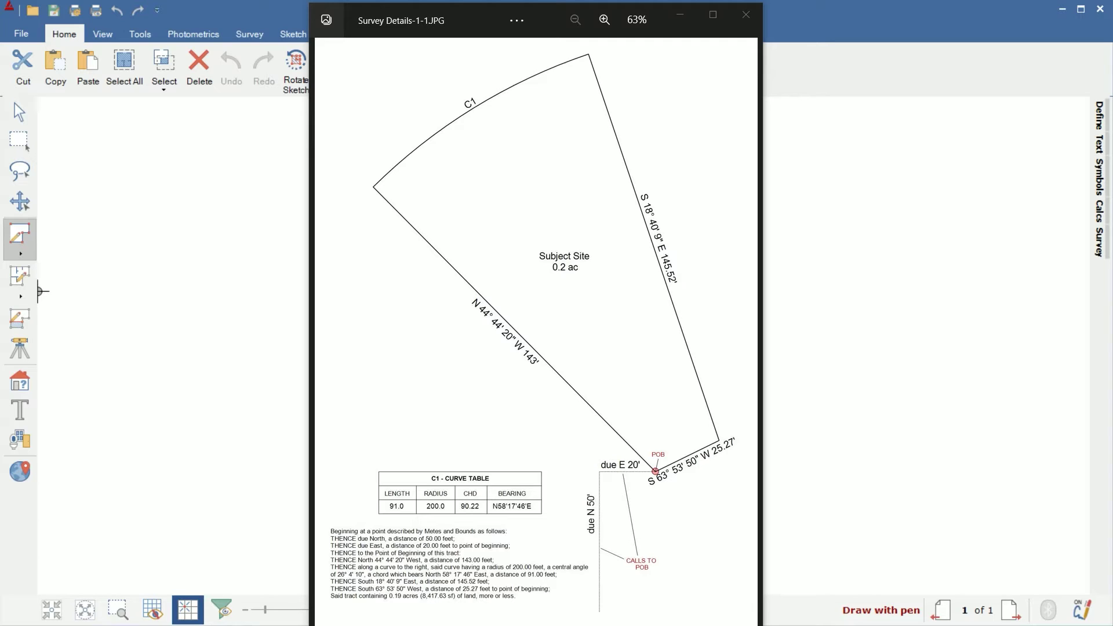
Bring the blank Sketch2.AX7 drawing in ApexSketch in front of the survey image
{"action": "left_click", "coordinate": [852, 18]}
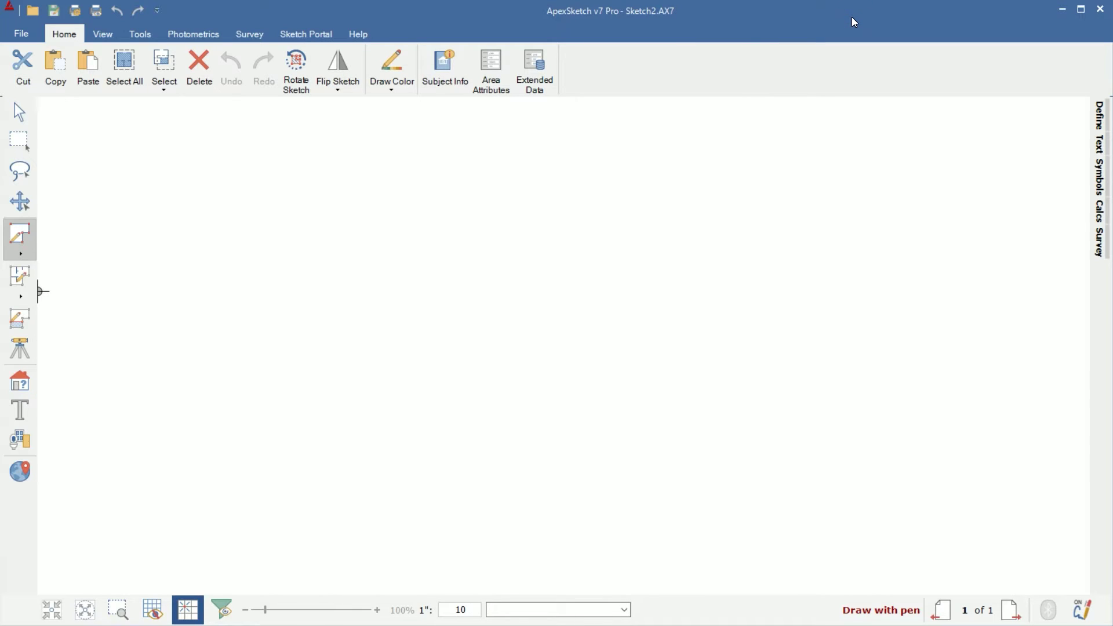
Start a Draw Survey sketch and place the point of beginning at the canvas centre
{"action": "left_click", "coordinate": [254, 36]}
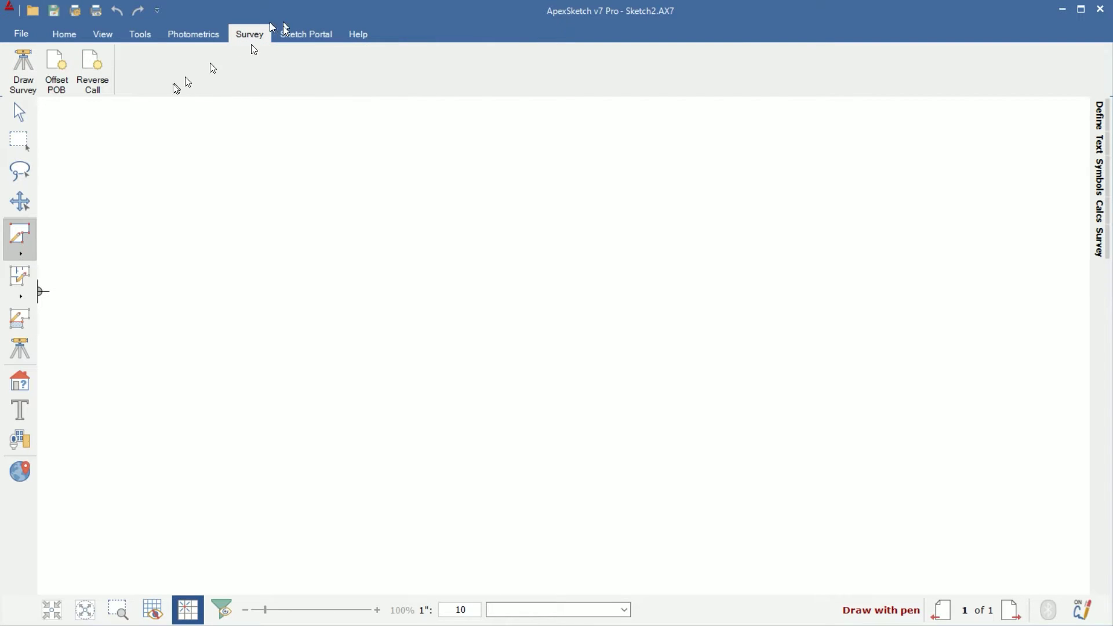
{"action": "left_click", "coordinate": [23, 78]}
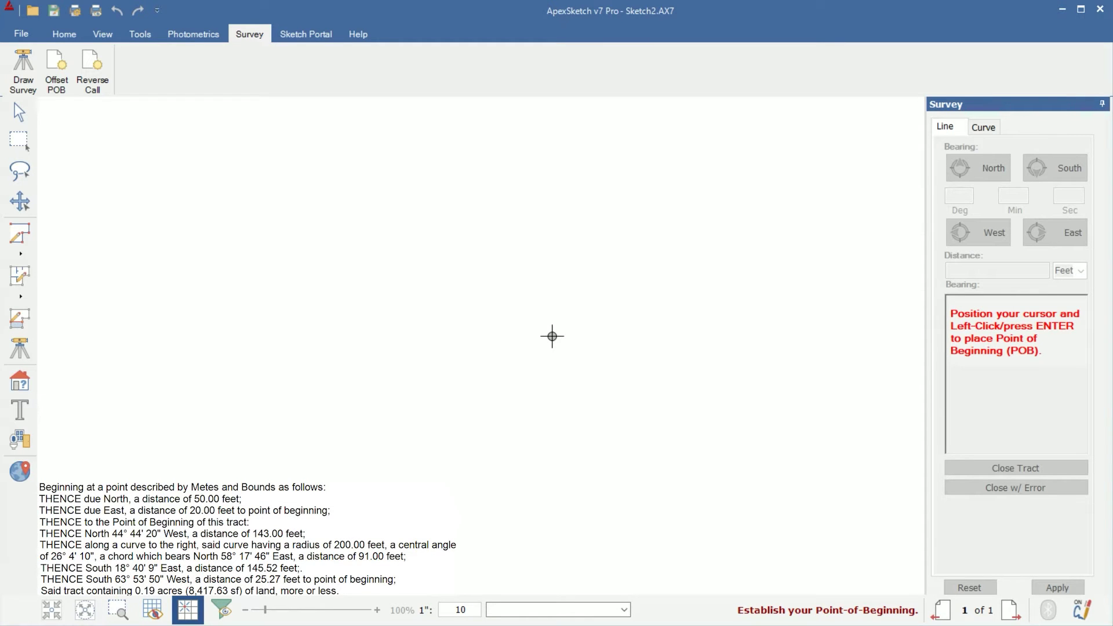
{"action": "left_click", "coordinate": [552, 336]}
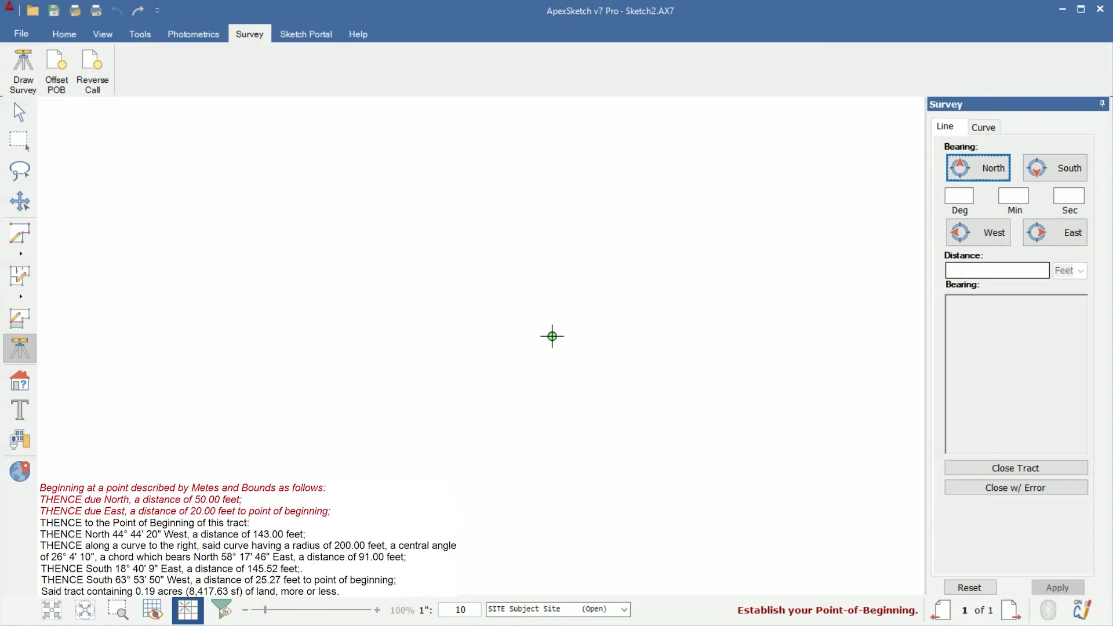
Draw the first call, due North 50 feet
{"action": "key", "text": "space"}
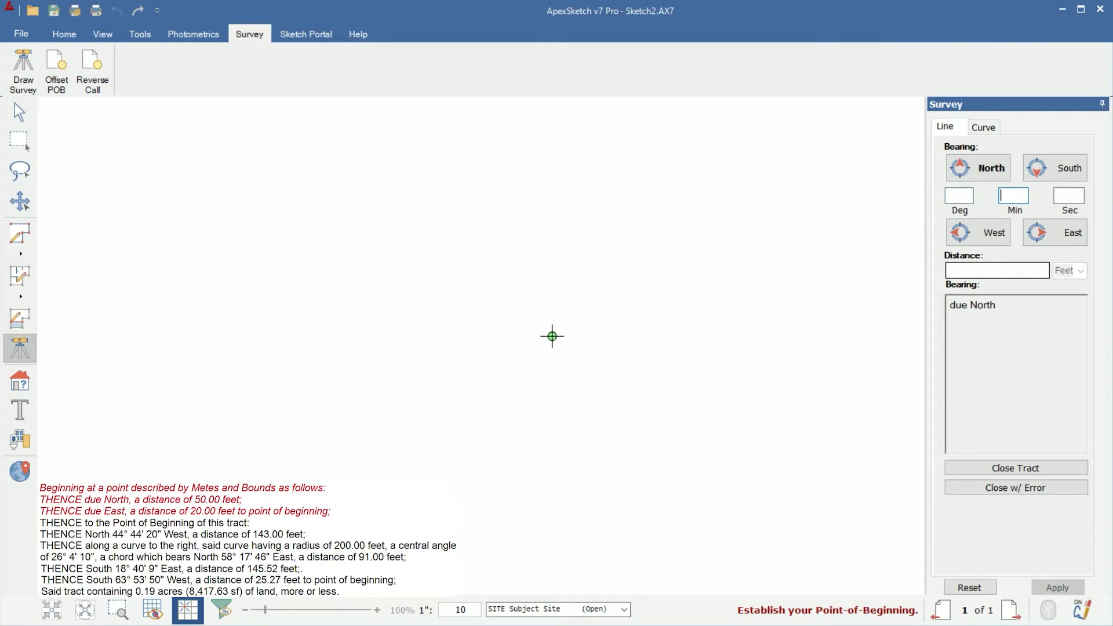
{"action": "key", "text": "Tab"}
{"action": "key", "text": "Tab"}
{"action": "key", "text": "space"}
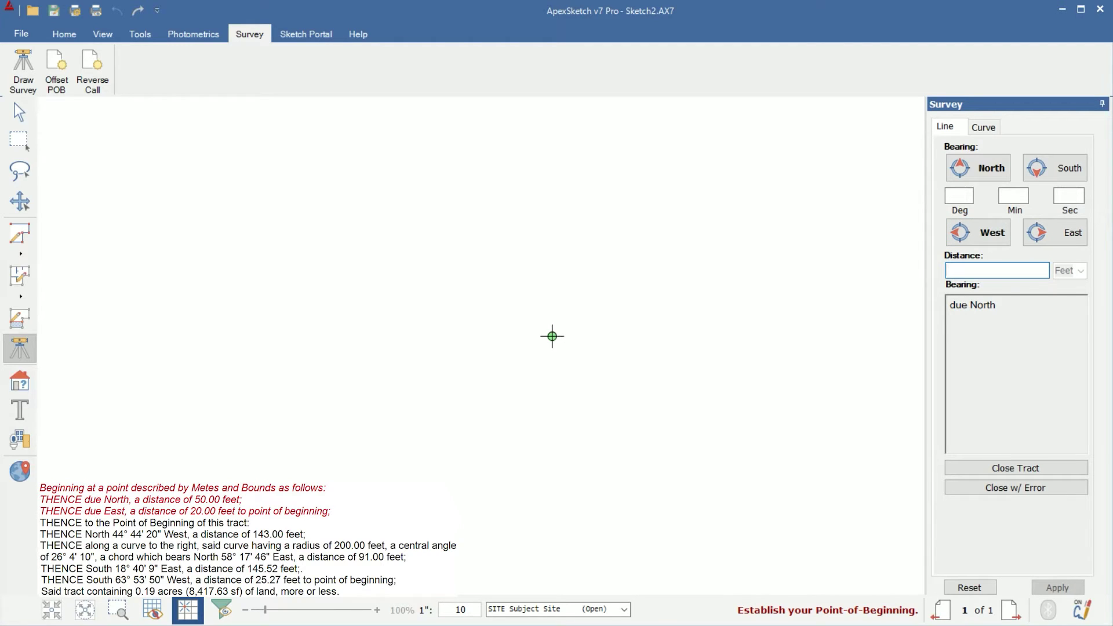
{"action": "type", "text": "50"}
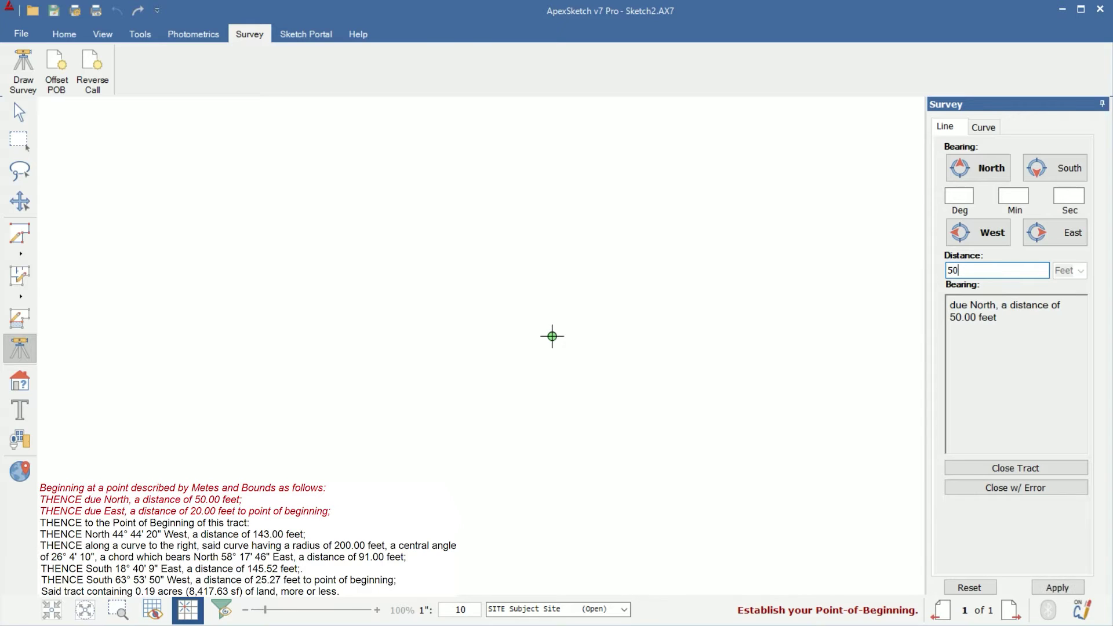
{"action": "key", "text": "Tab"}
{"action": "key", "text": "space"}
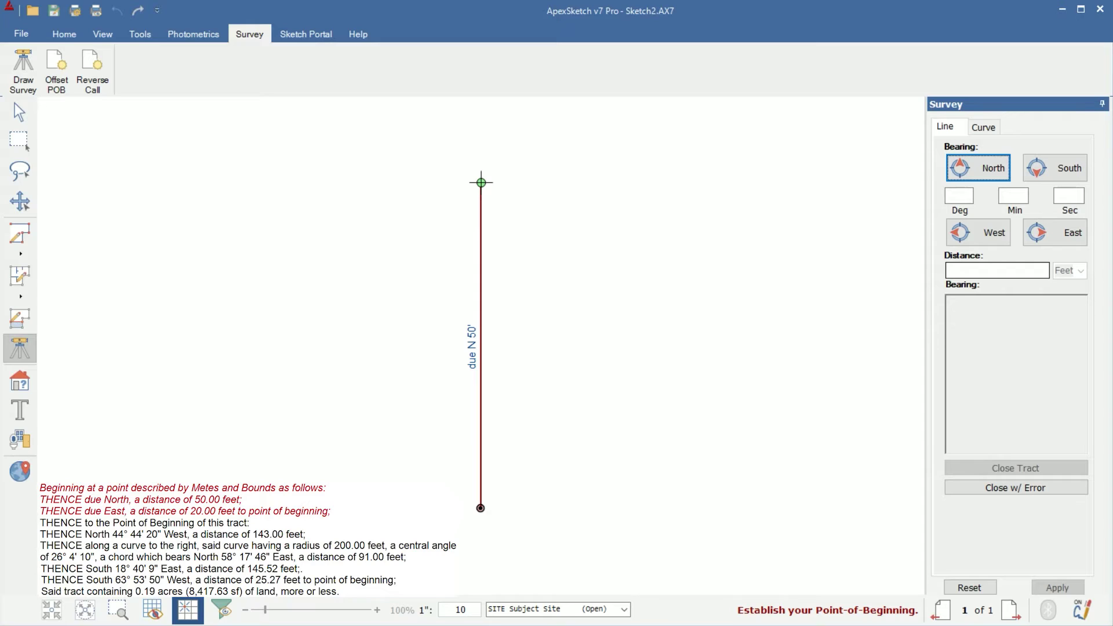
Draw the second call with a 90° bearing, due East 20 feet
{"action": "key", "text": "space"}
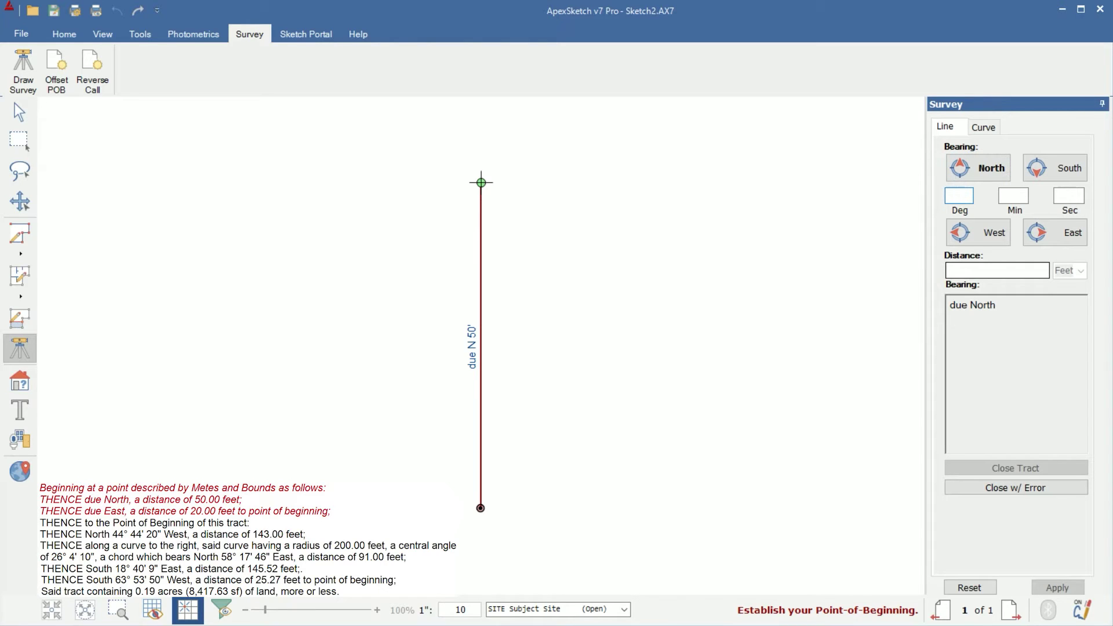
{"action": "type", "text": "90"}
{"action": "key", "text": "Tab"}
{"action": "key", "text": "Tab"}
{"action": "key", "text": "Tab"}
{"action": "key", "text": "space"}
{"action": "key", "text": "Tab"}
{"action": "type", "text": "20"}
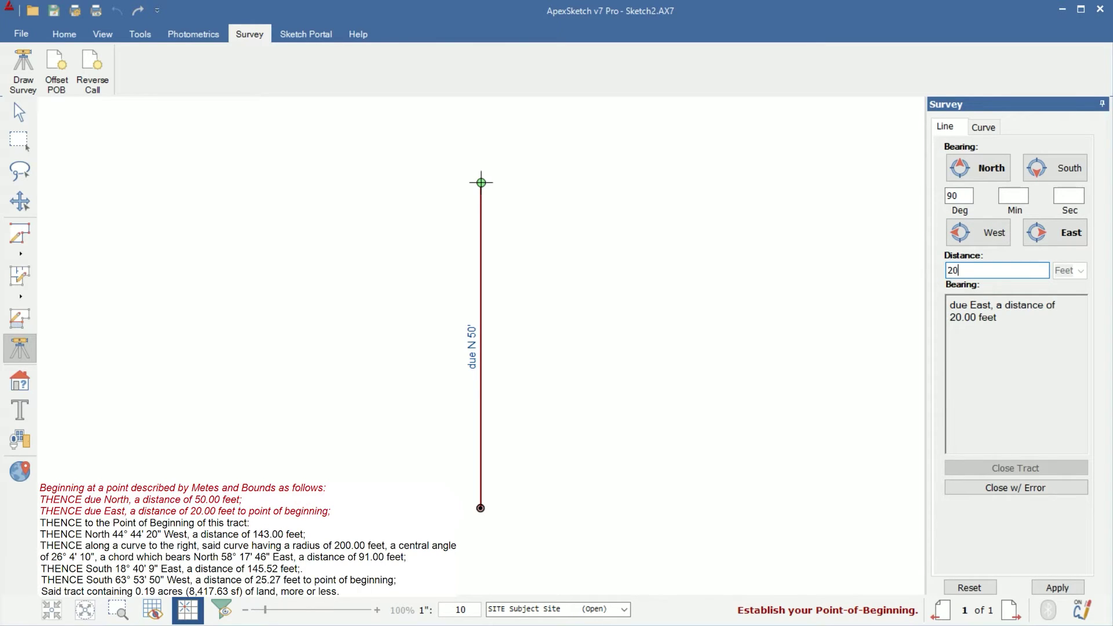
{"action": "key", "text": "Tab"}
{"action": "key", "text": "space"}
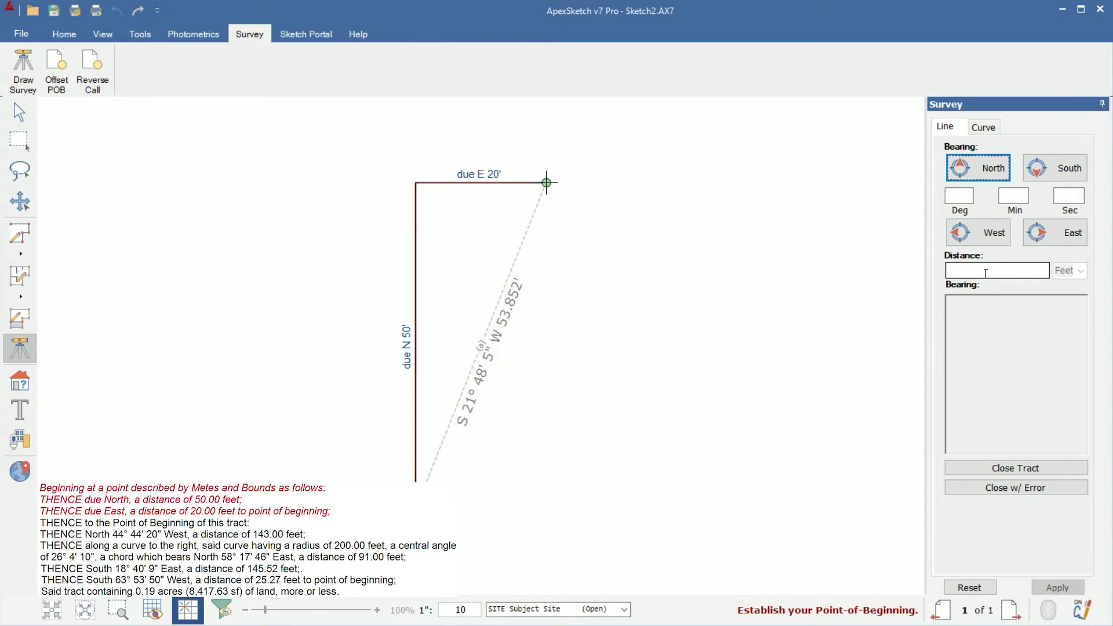
Offset the point of beginning past the two opening calls and confirm the message
{"action": "left_click", "coordinate": [49, 85]}
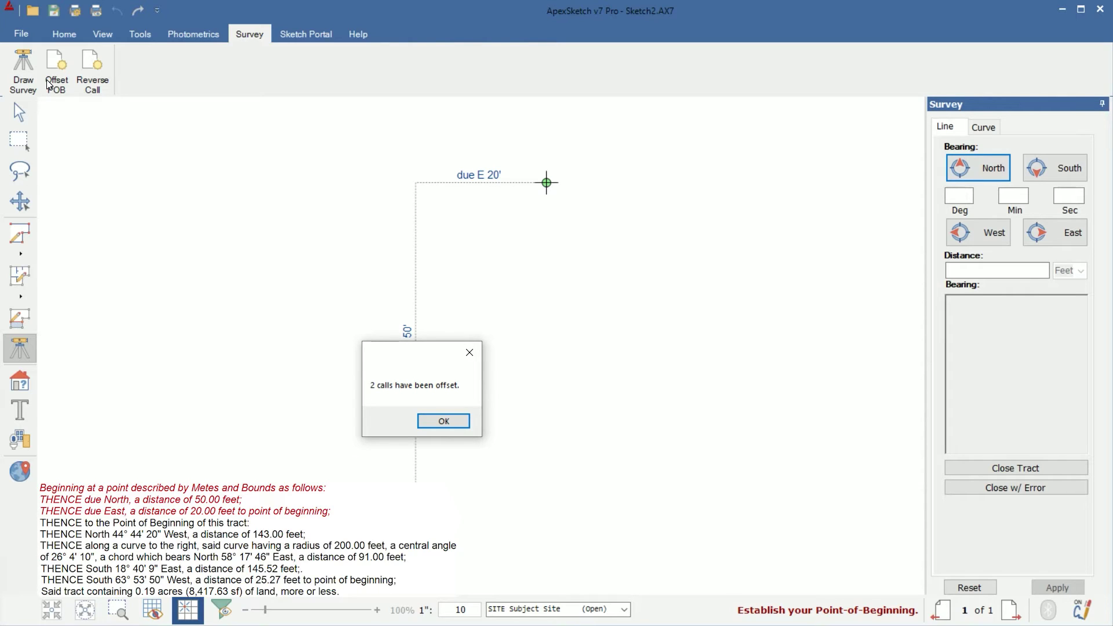
{"action": "left_click", "coordinate": [439, 422]}
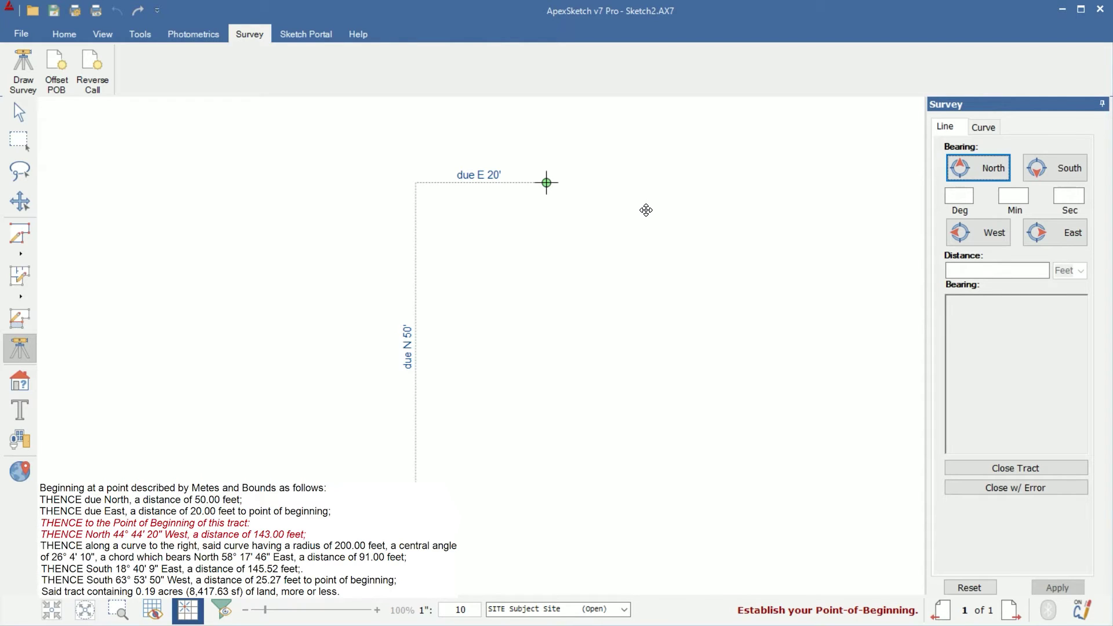
Draw the North 44° 44' 20" West line, 143 feet long, from the point of beginning
{"action": "key", "text": "space"}
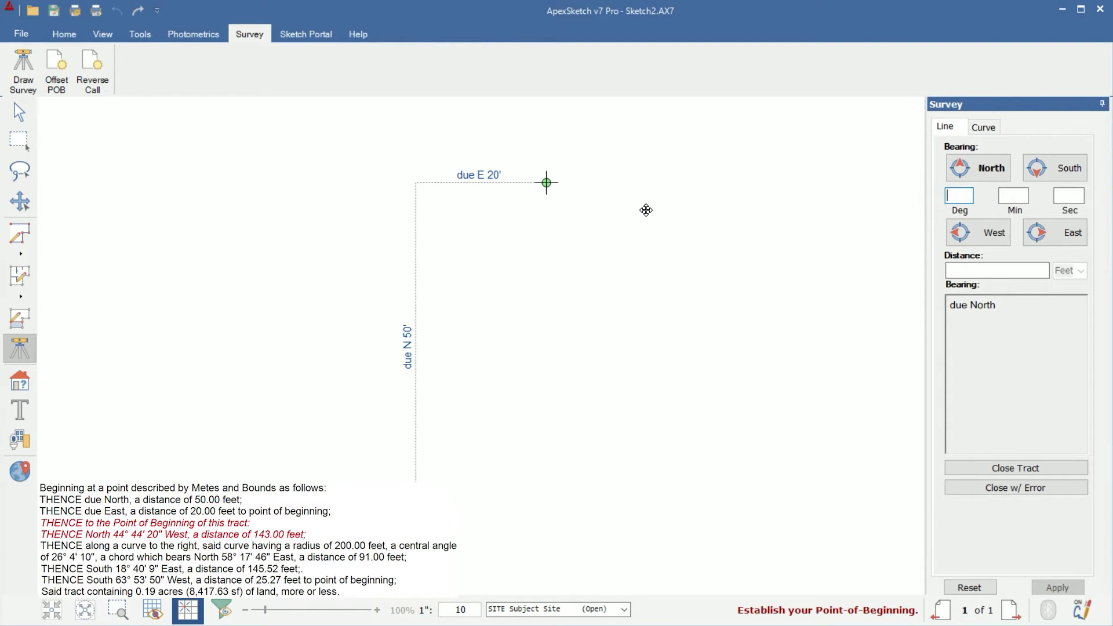
{"action": "type", "text": "44"}
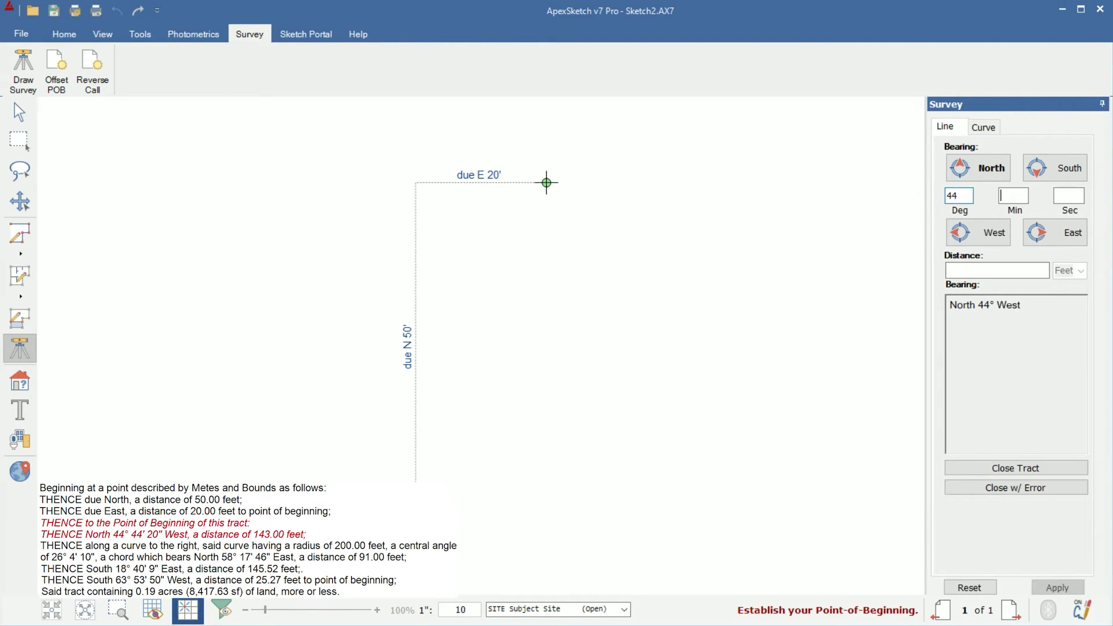
{"action": "type", "text": "44"}
{"action": "key", "text": "Tab"}
{"action": "type", "text": "20"}
{"action": "key", "text": "Tab"}
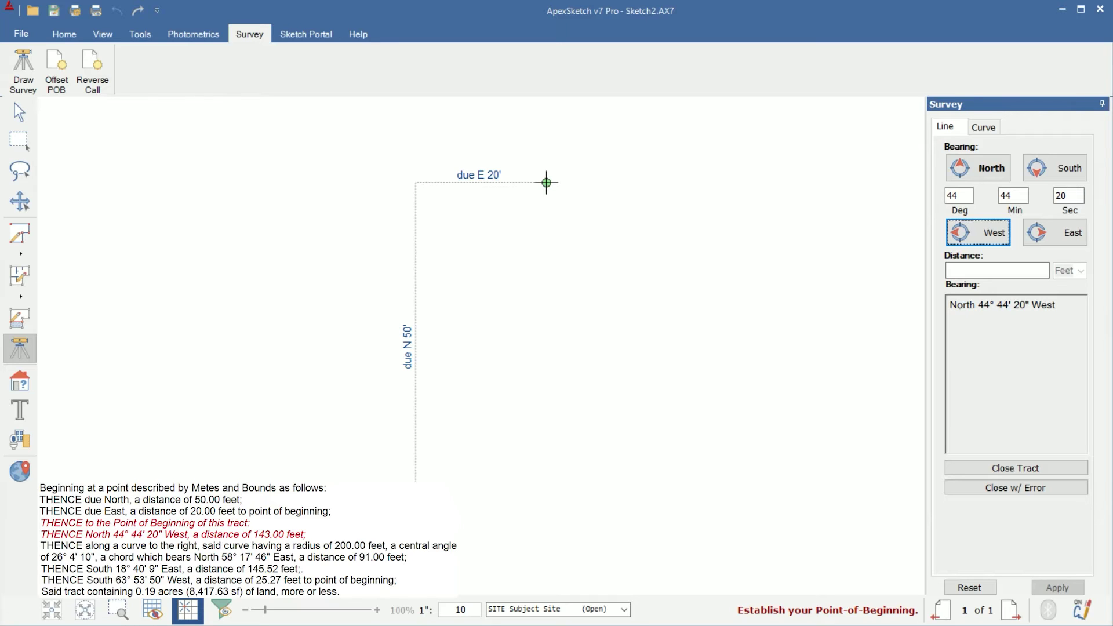
{"action": "key", "text": "space"}
{"action": "key", "text": "Tab"}
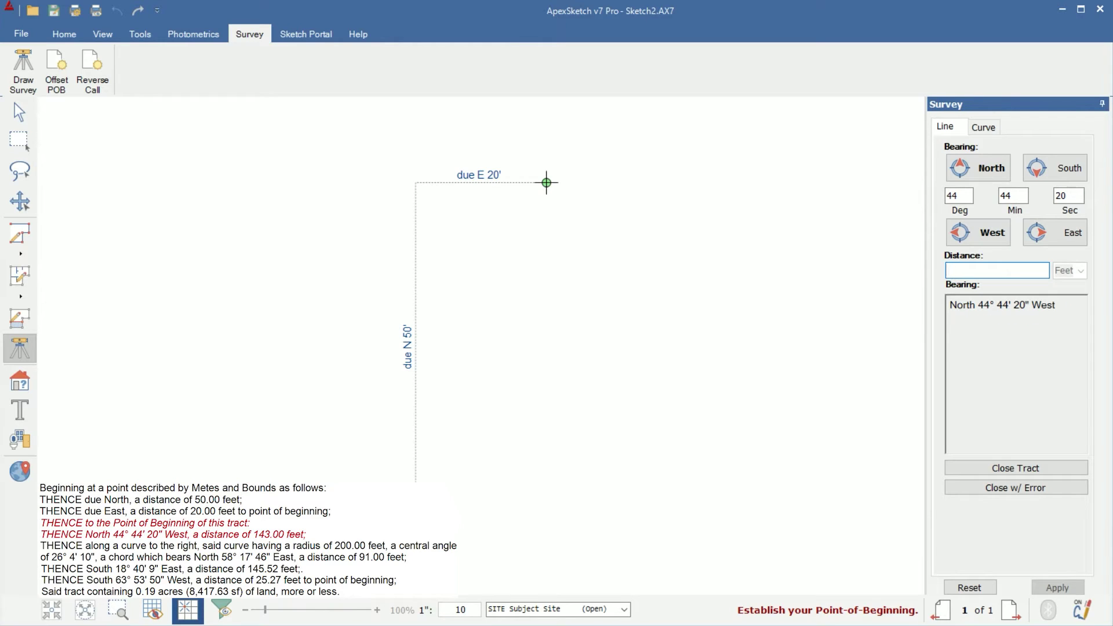
{"action": "type", "text": "143"}
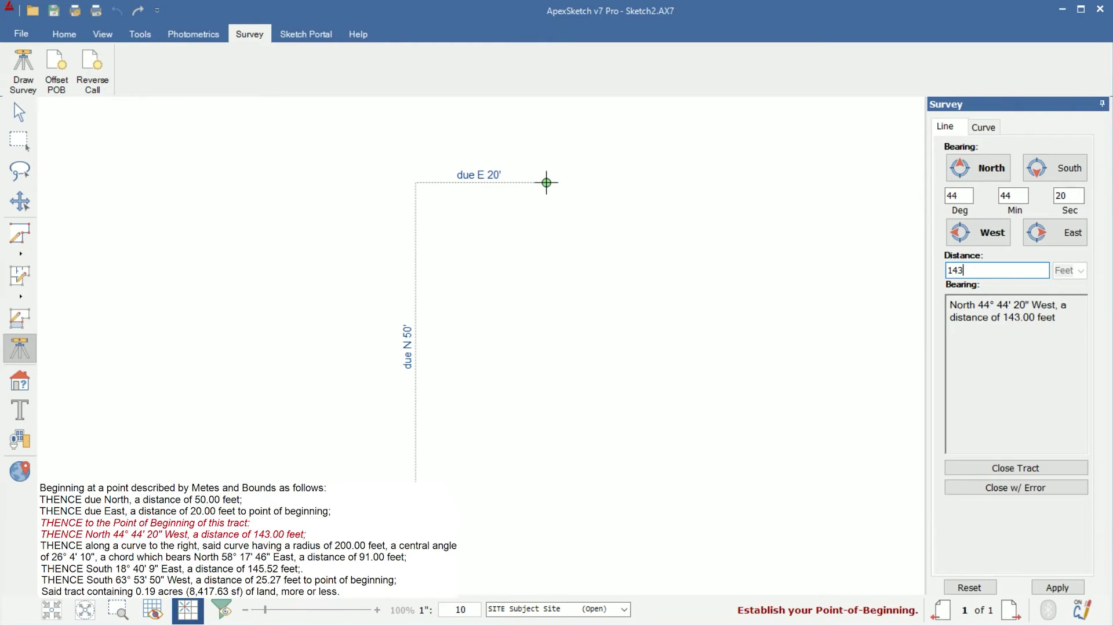
{"action": "key", "text": "Tab"}
{"action": "key", "text": "Return"}
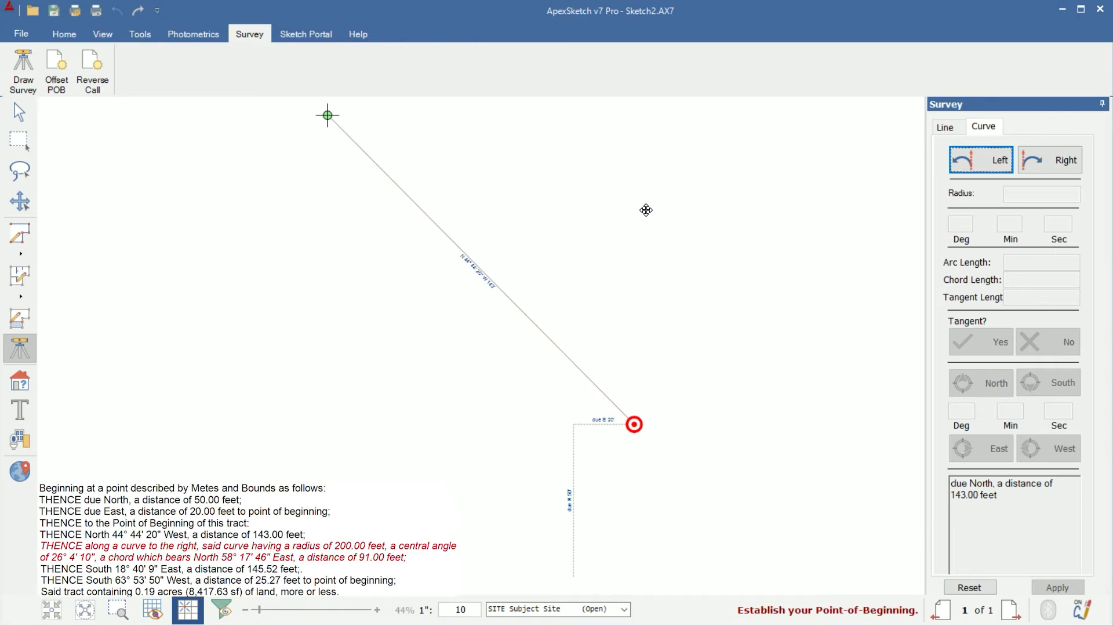
Apply a left, non-tangent curve: radius 200, arc 91, chord North 58° 17' 46" East
{"action": "key", "text": "space"}
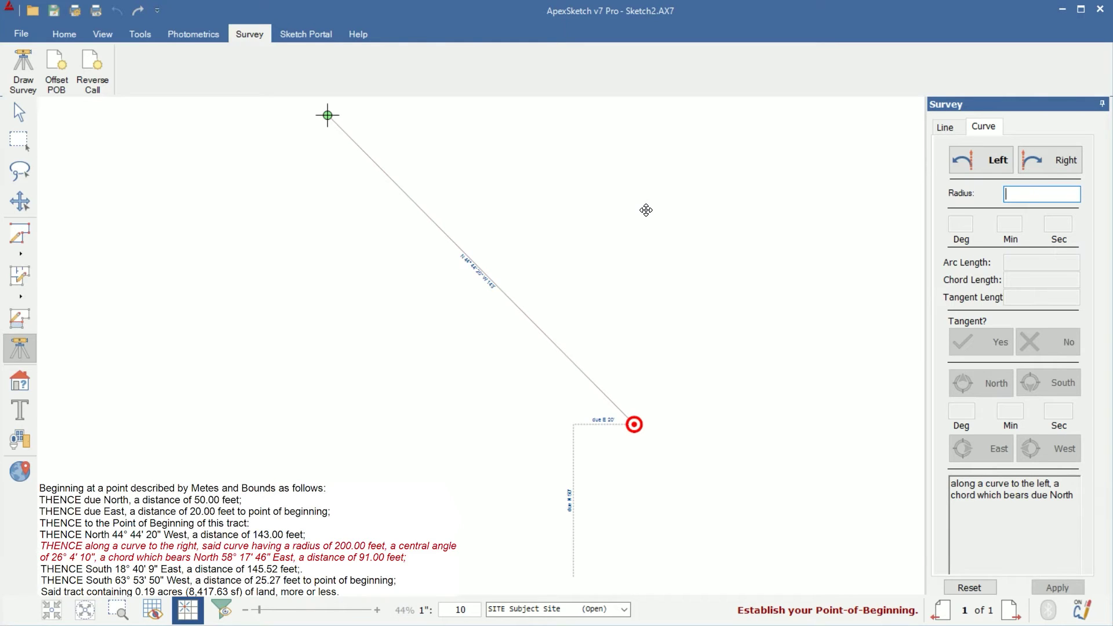
{"action": "type", "text": "200"}
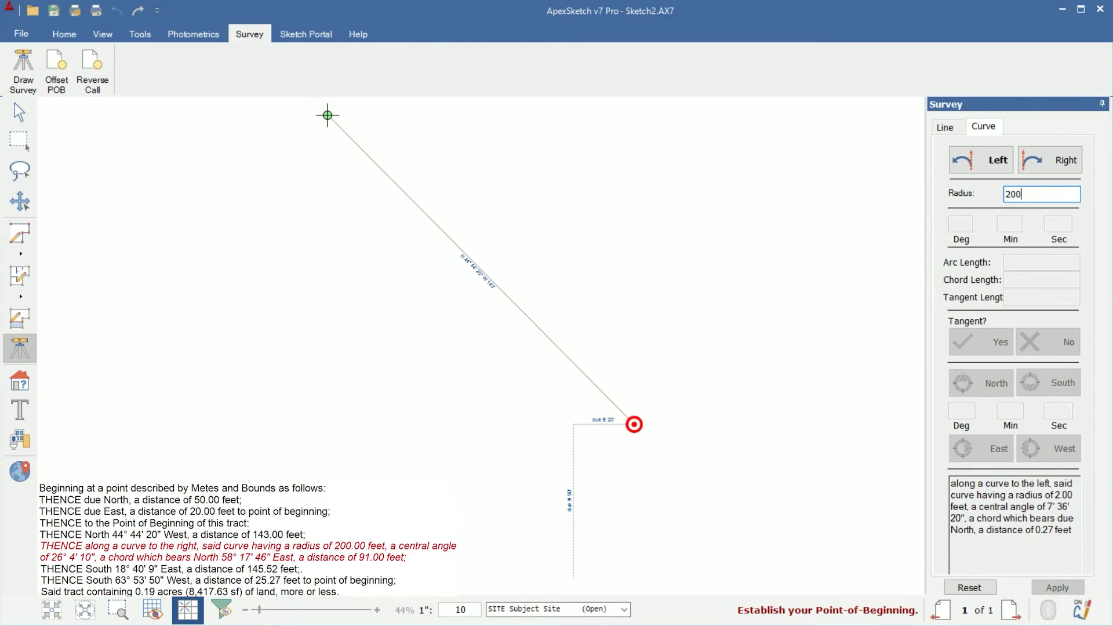
{"action": "key", "text": "Tab"}
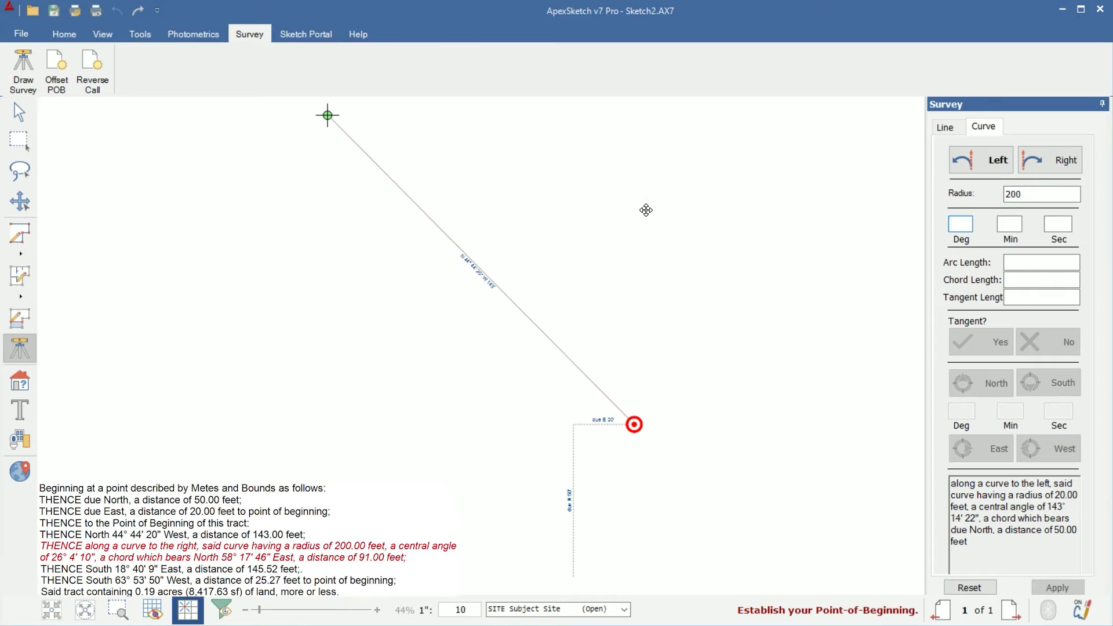
{"action": "key", "text": "Tab"}
{"action": "key", "text": "Tab"}
{"action": "type", "text": "91"}
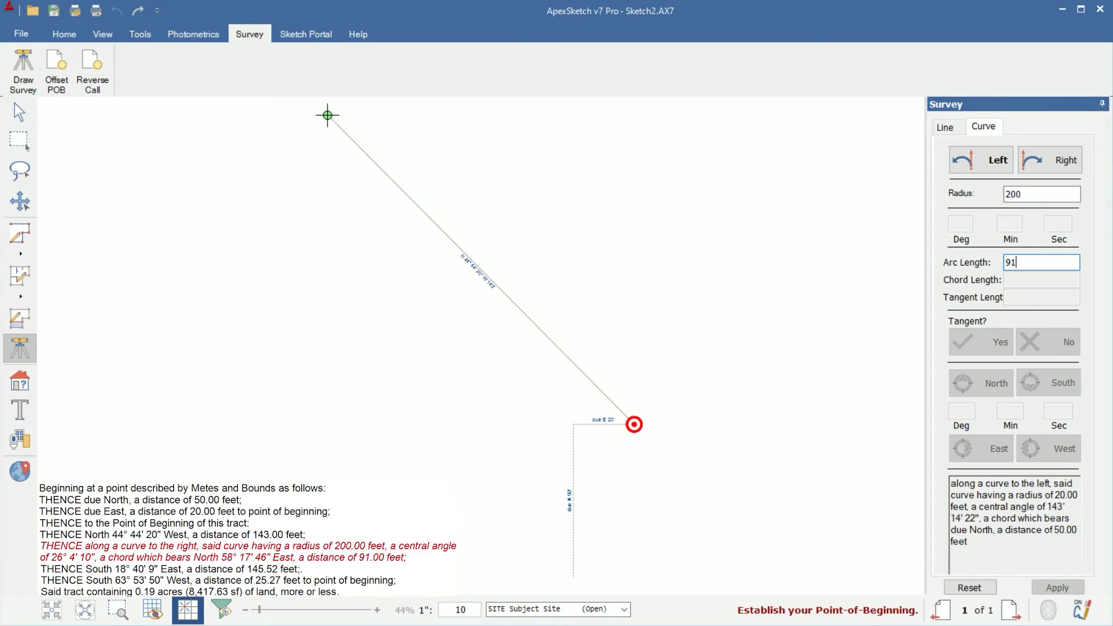
{"action": "key", "text": "Tab"}
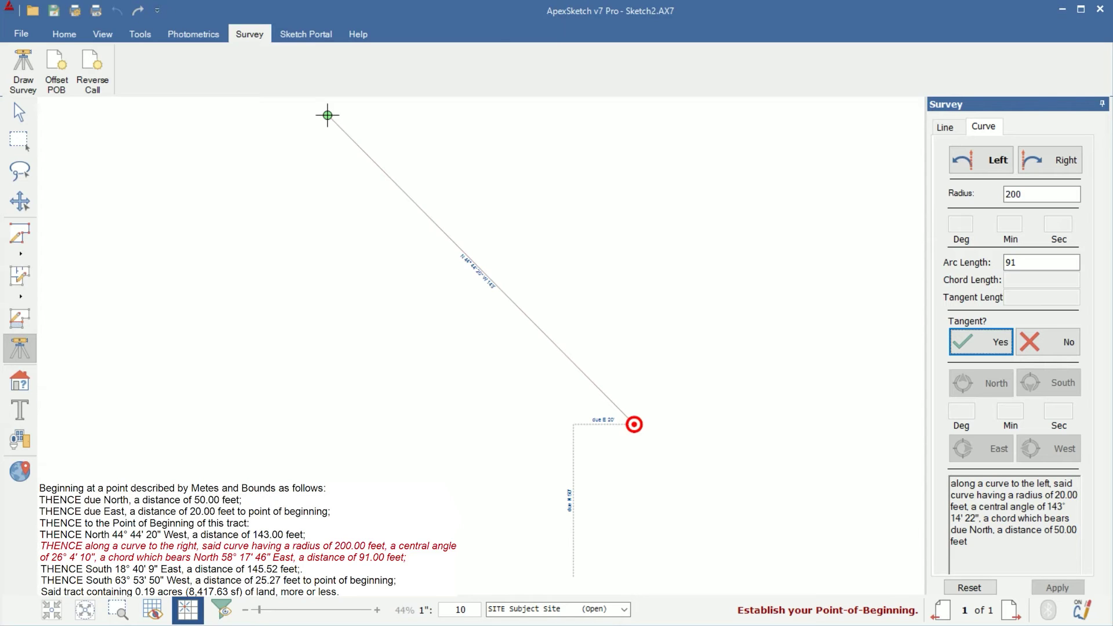
{"action": "left_click", "coordinate": [1048, 341]}
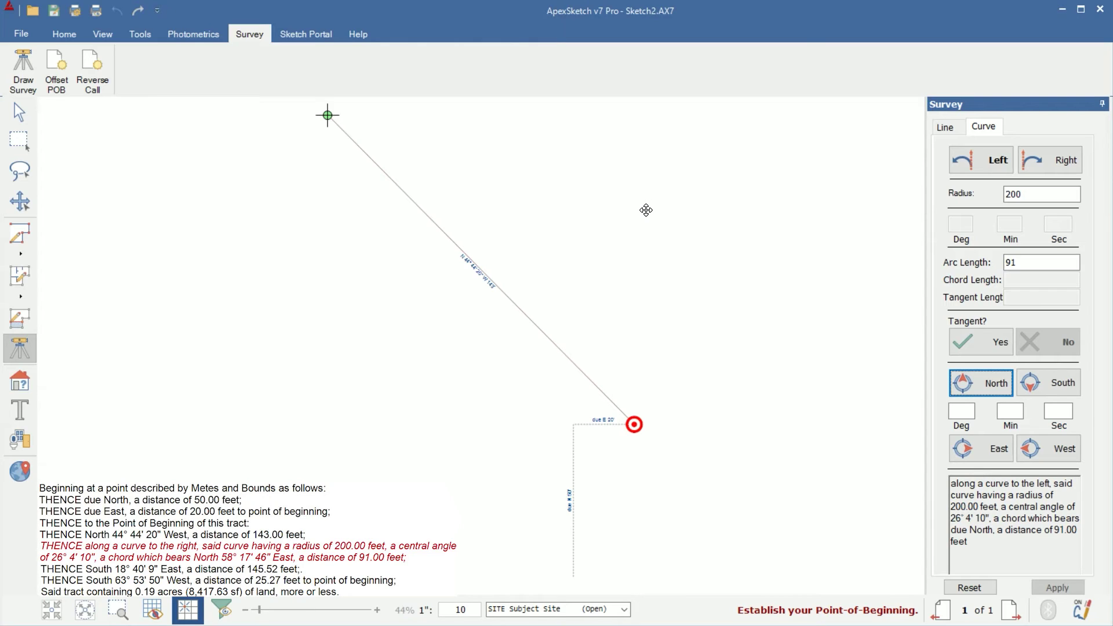
{"action": "key", "text": "Tab"}
{"action": "type", "text": "5"}
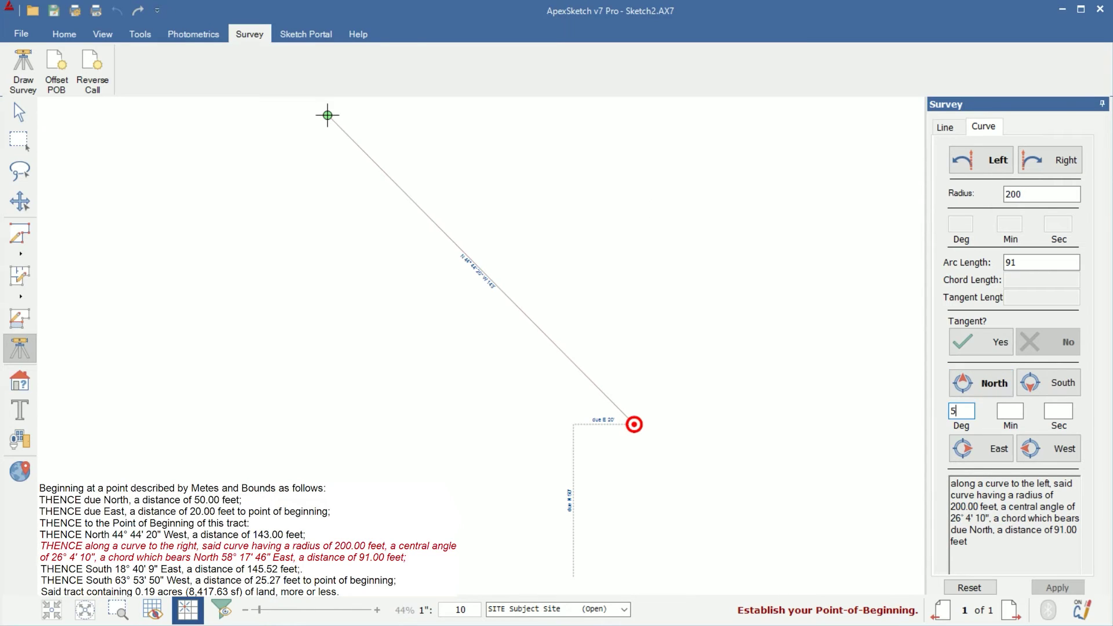
{"action": "type", "text": "817"}
{"action": "type", "text": "46"}
{"action": "key", "text": "Tab"}
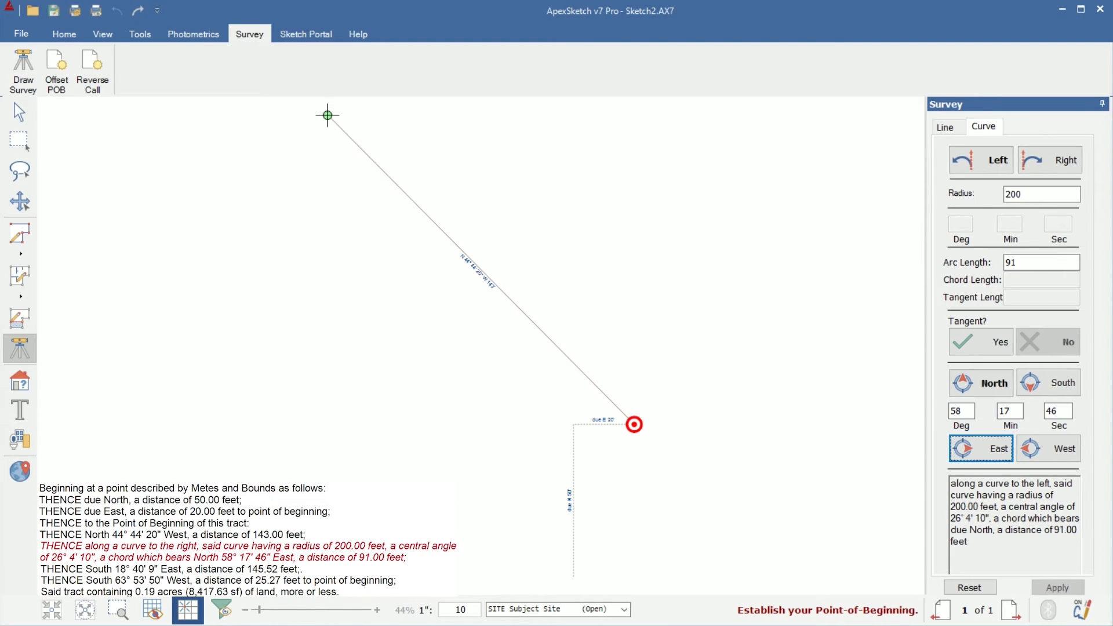
{"action": "key", "text": "space"}
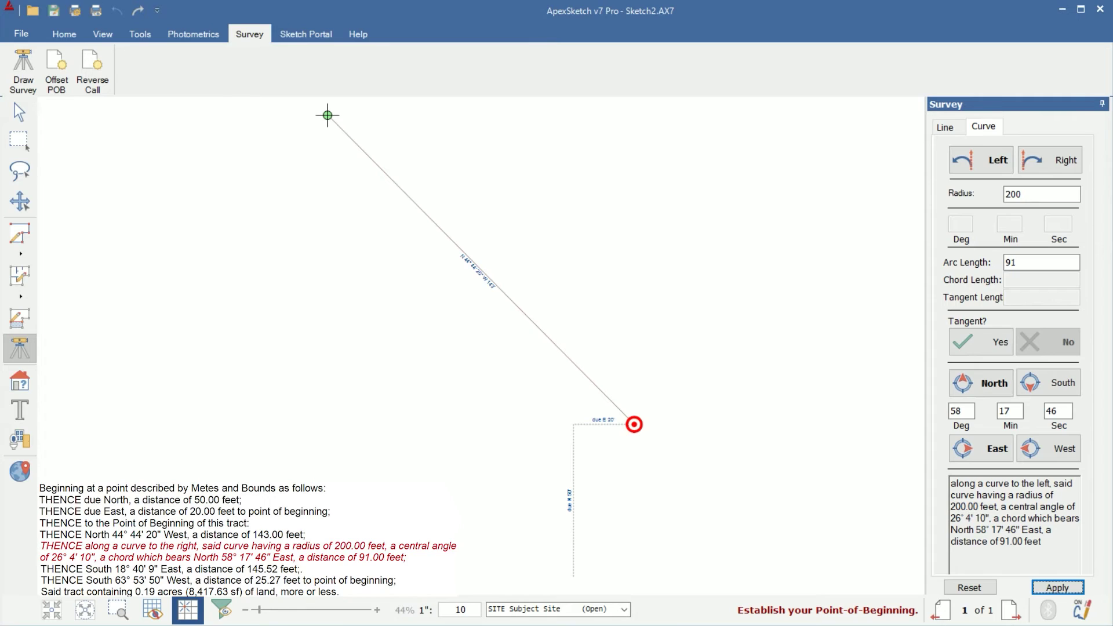
{"action": "key", "text": "space"}
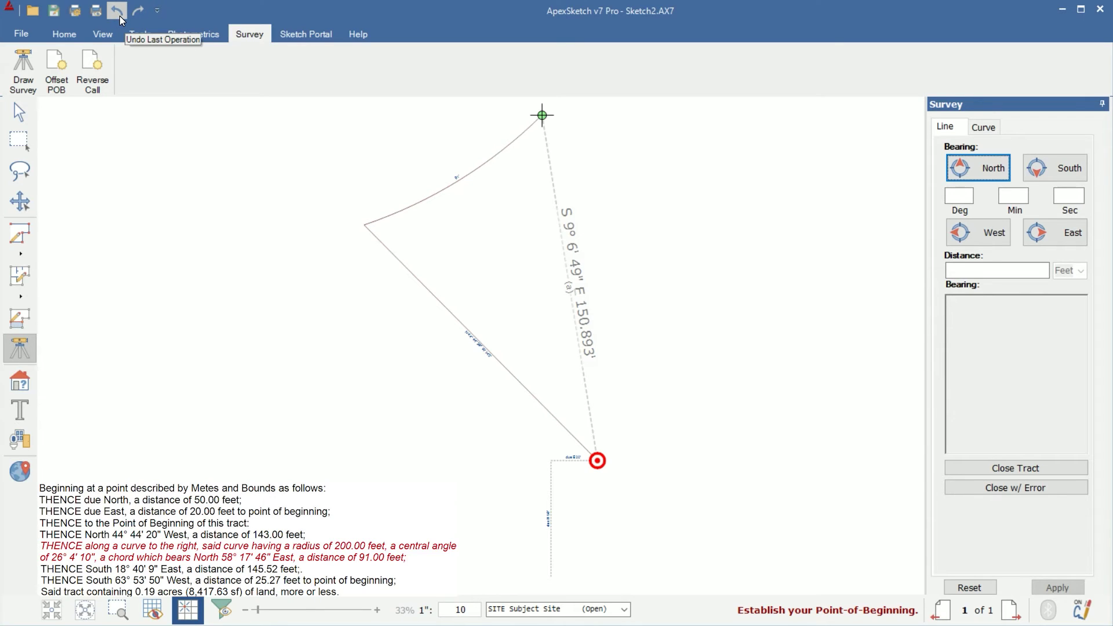
Undo the left curve and re-enter radius 200 and arc length 91
{"action": "left_click", "coordinate": [118, 11]}
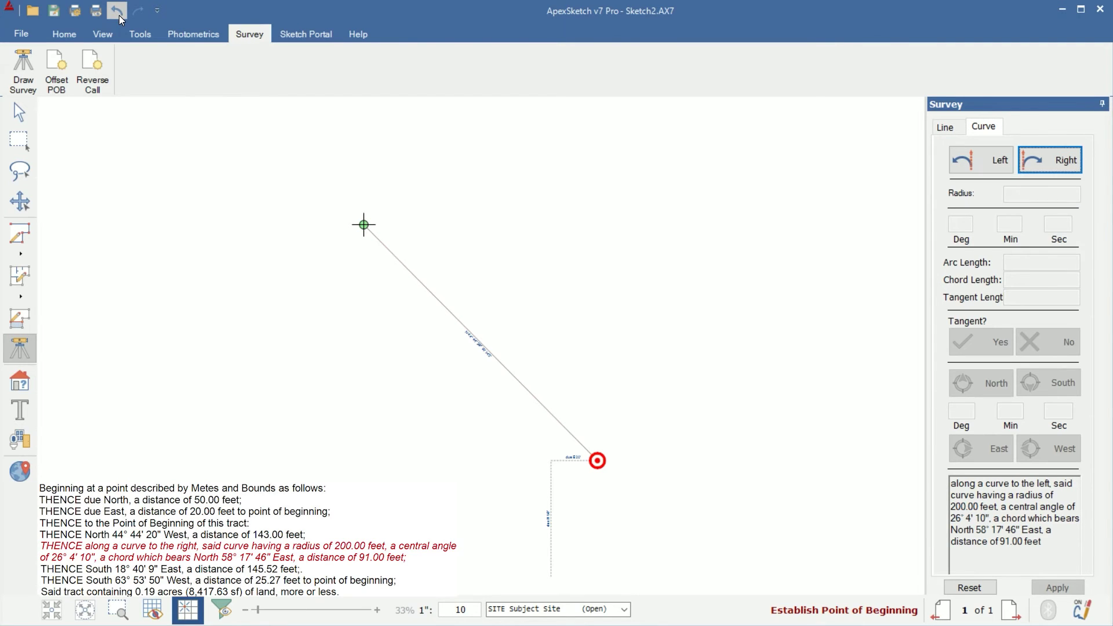
{"action": "type", "text": "2"}
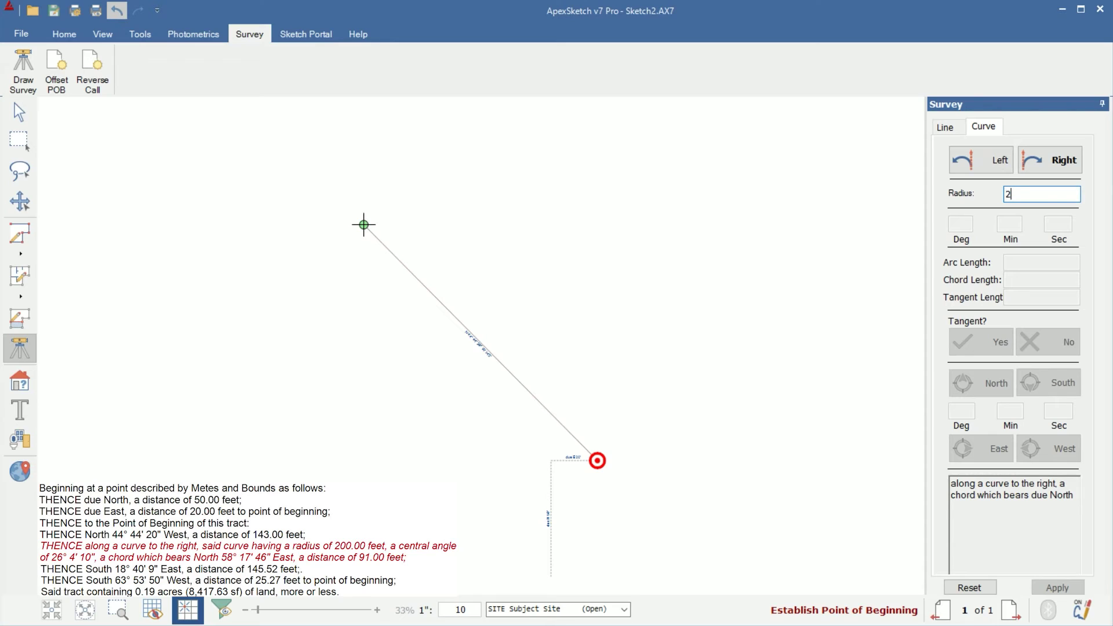
{"action": "type", "text": "00"}
{"action": "key", "text": "Tab"}
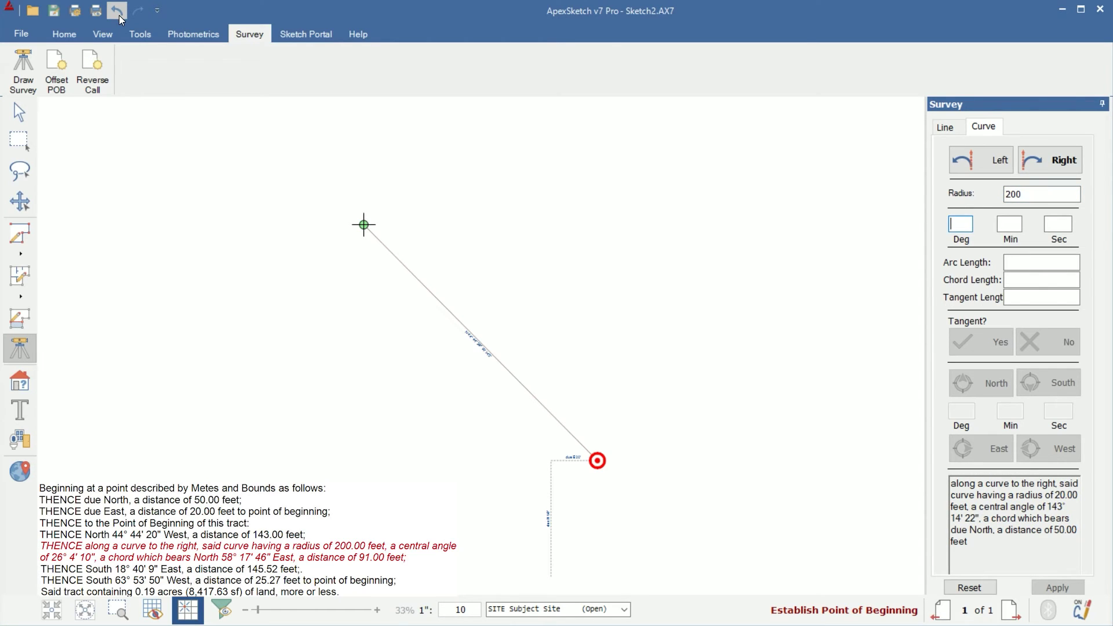
{"action": "key", "text": "Tab"}
{"action": "key", "text": "Tab"}
{"action": "type", "text": "91"}
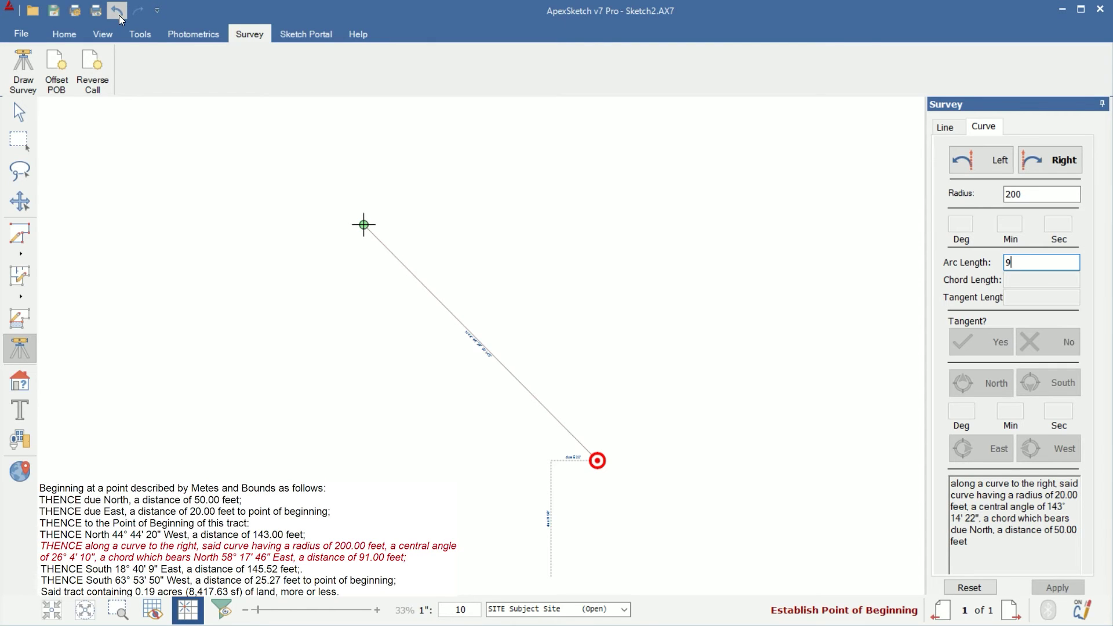
Make it non-tangent with chord bearing North 58° 17' 46" East and apply the right curve
{"action": "left_click", "coordinate": [1048, 342]}
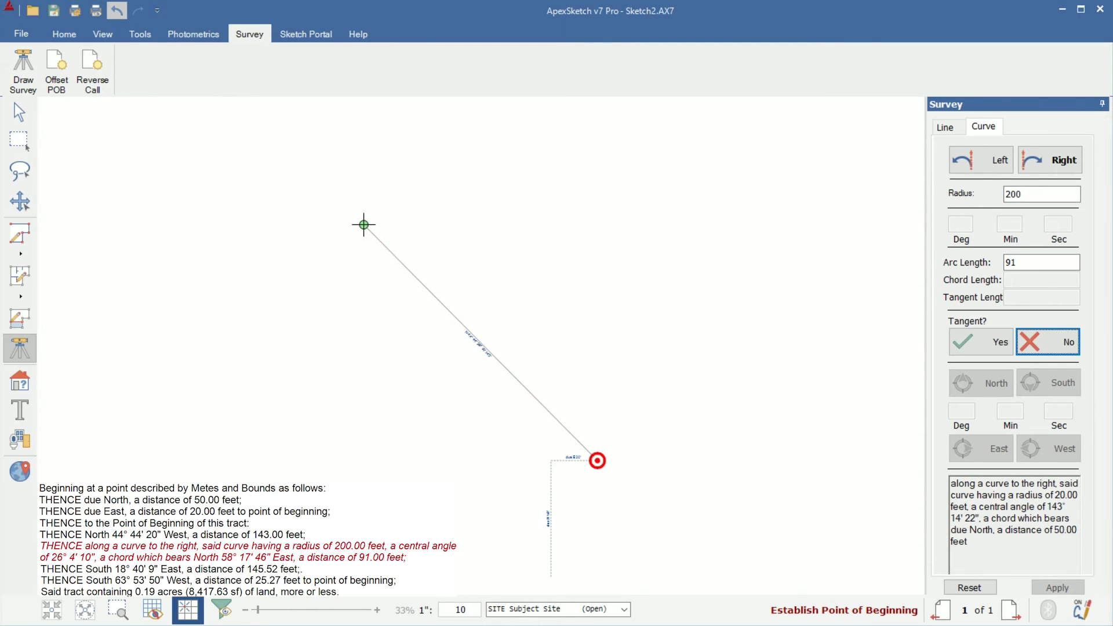
{"action": "key", "text": "Return"}
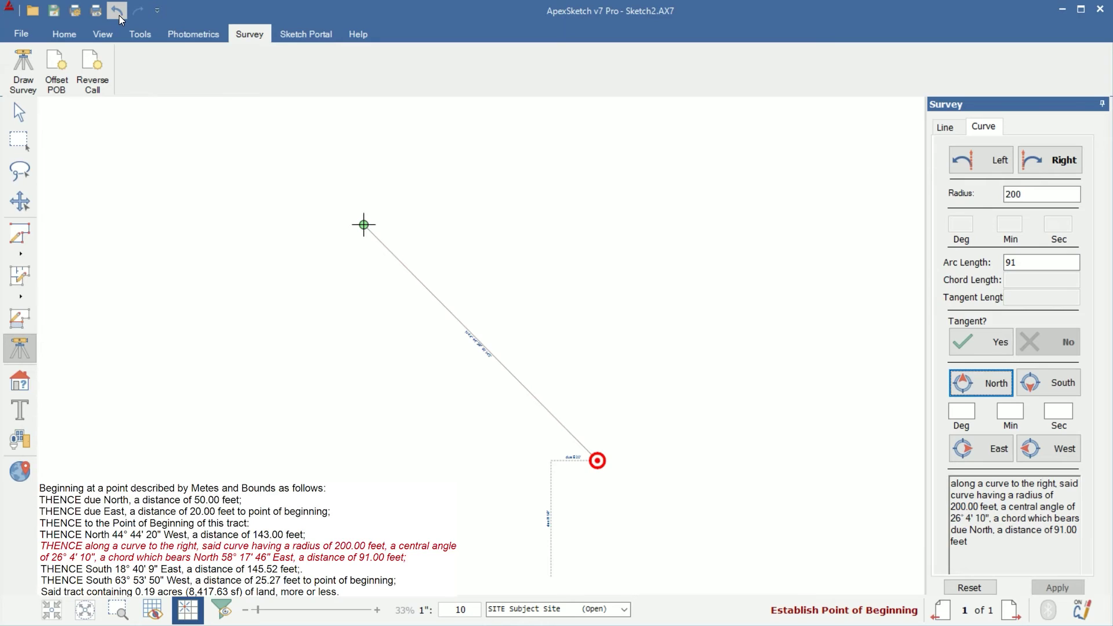
{"action": "key", "text": "Return"}
{"action": "type", "text": "58"}
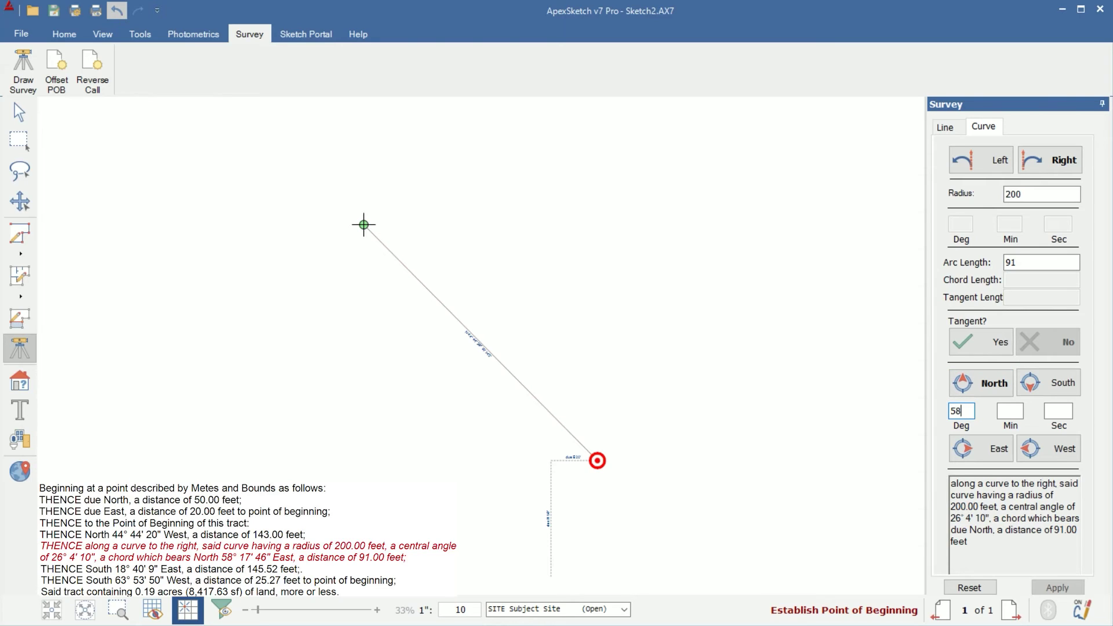
{"action": "type", "text": "17"}
{"action": "left_click", "coordinate": [1058, 411]}
{"action": "type", "text": "46"}
{"action": "key", "text": "Tab"}
{"action": "key", "text": "space"}
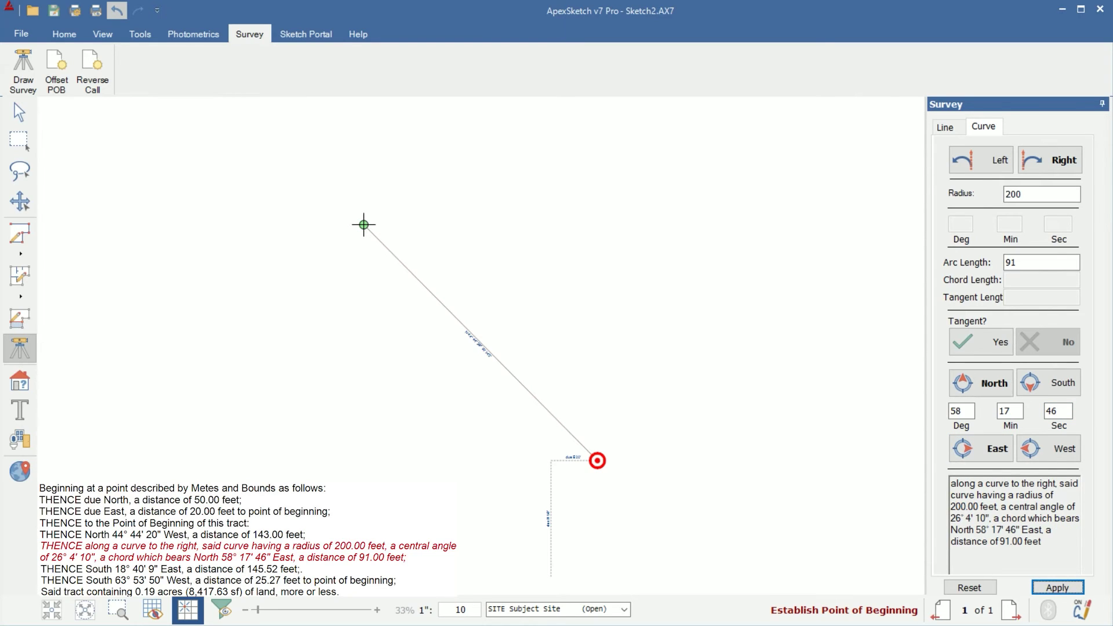
{"action": "key", "text": "space"}
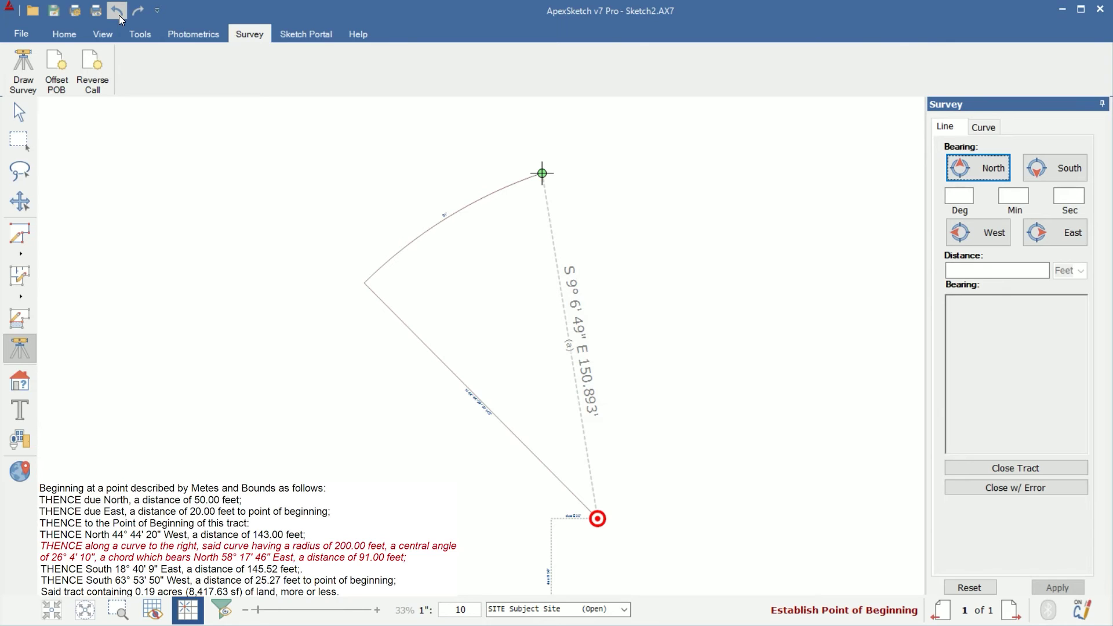
{"action": "left_click", "coordinate": [120, 15]}
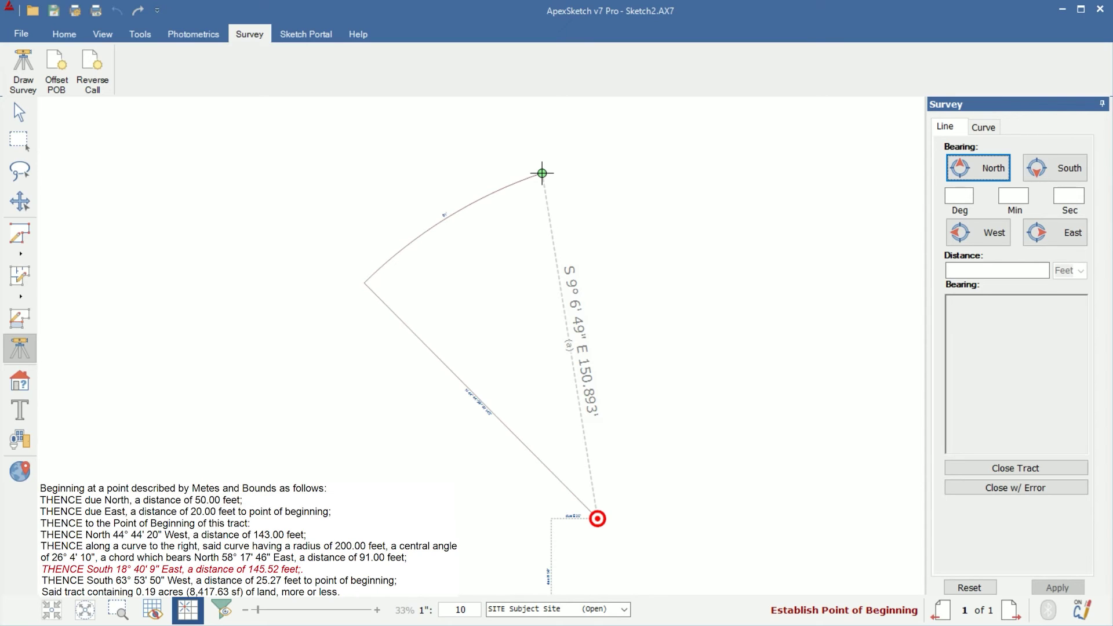
Draw the South 18° 40' 9" East line, 145.52 feet long
{"action": "key", "text": "s"}
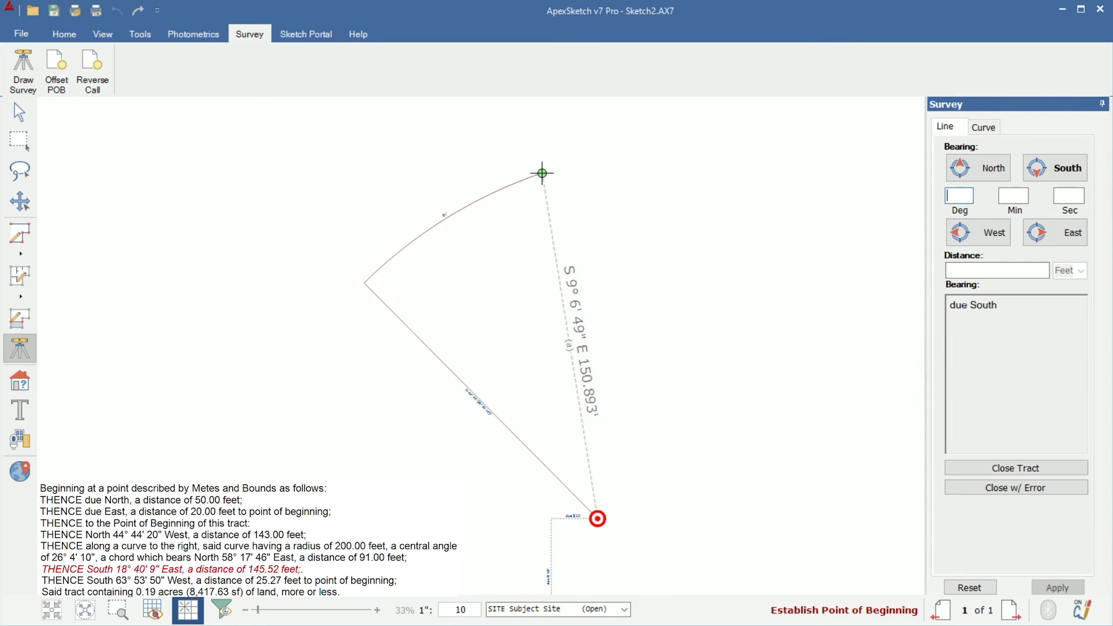
{"action": "type", "text": "18"}
{"action": "key", "text": "Tab"}
{"action": "type", "text": "40"}
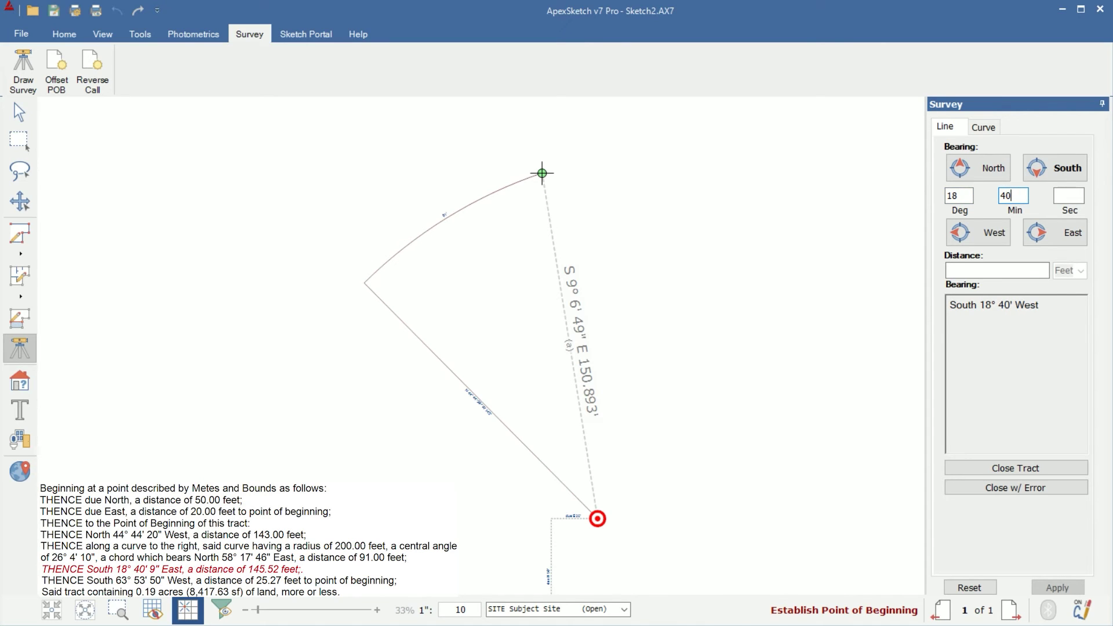
{"action": "key", "text": "Tab"}
{"action": "type", "text": "9"}
{"action": "key", "text": "Tab"}
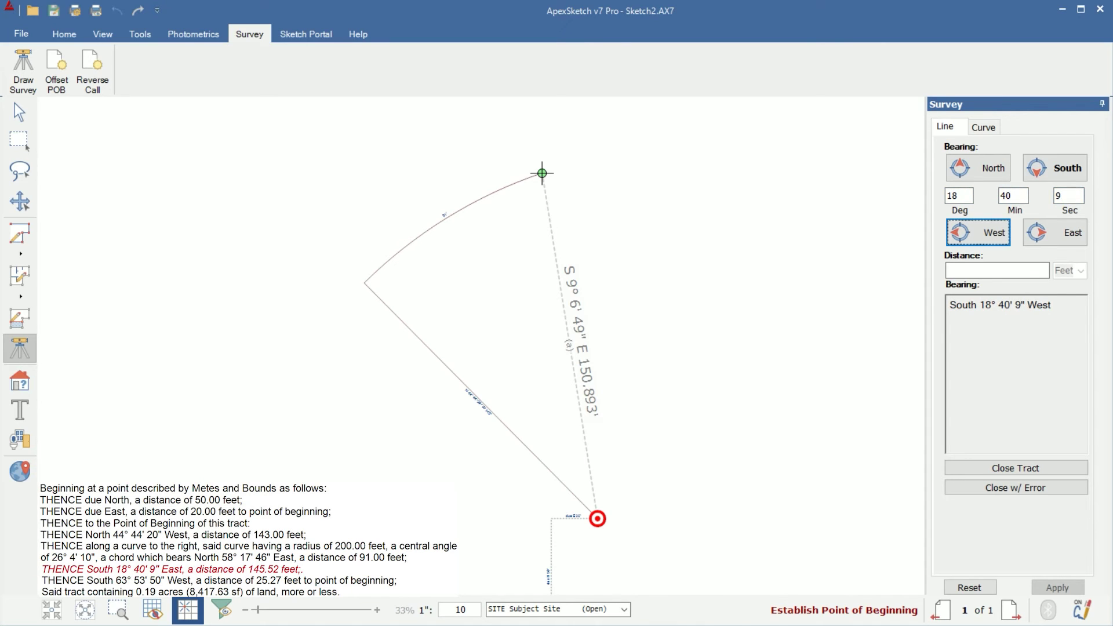
{"action": "key", "text": "Tab"}
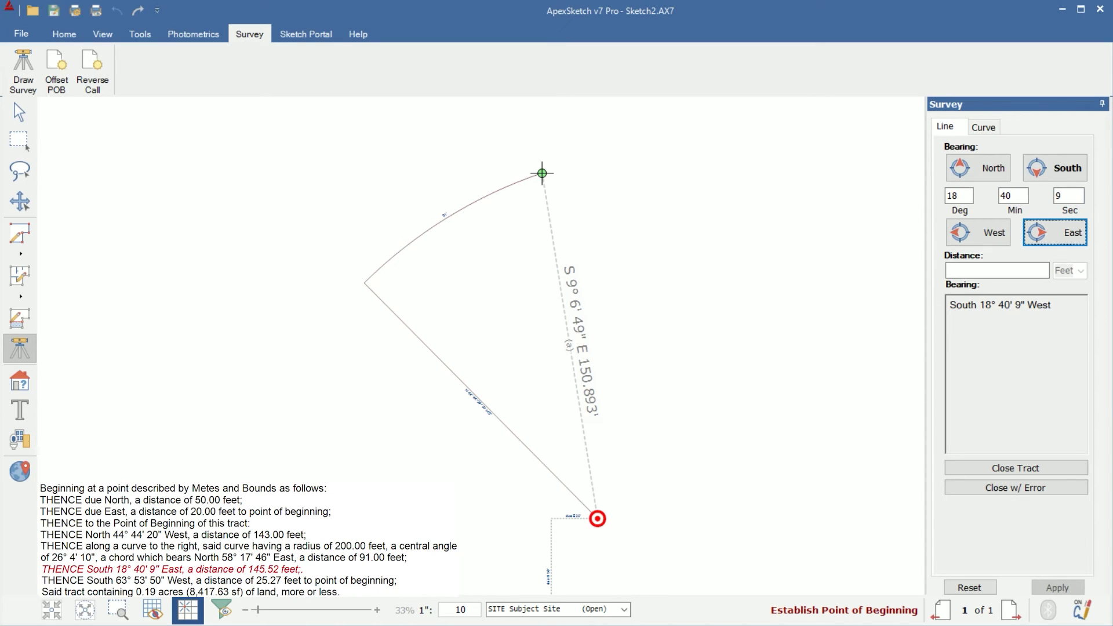
{"action": "key", "text": "space"}
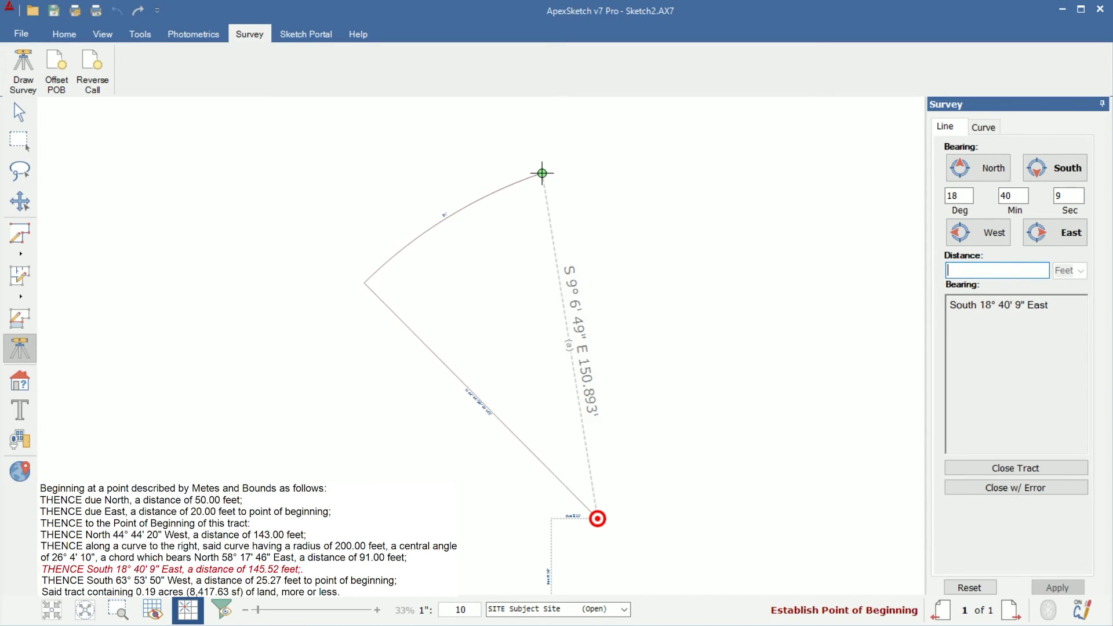
{"action": "type", "text": "145."}
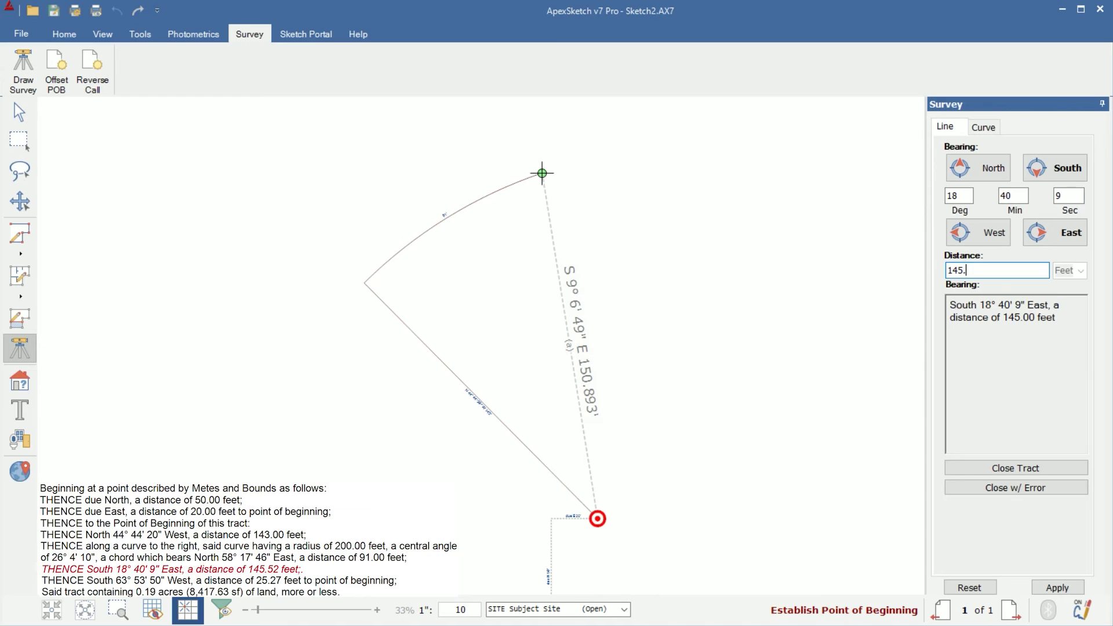
{"action": "type", "text": "52"}
{"action": "key", "text": "Tab"}
{"action": "key", "text": "Return"}
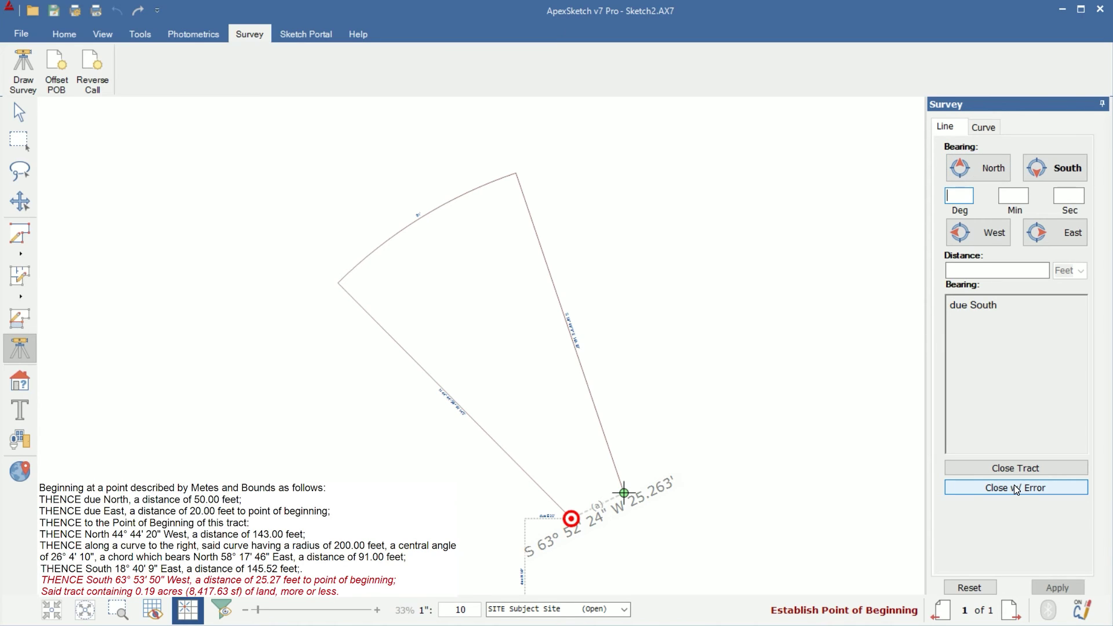
Enter South 63° 53' 50" West, 25.27 feet and close the tract with error at 0.2 ac
{"action": "type", "text": "63° "}
{"action": "type", "text": "53"}
{"action": "key", "text": "Tab"}
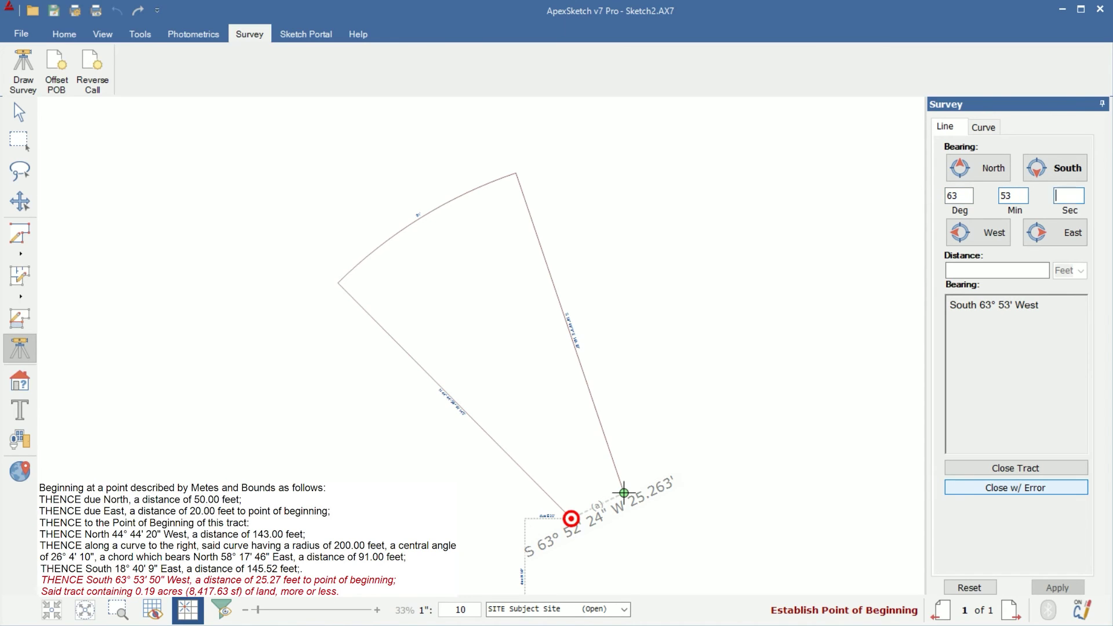
{"action": "type", "text": "50"}
{"action": "key", "text": "Tab"}
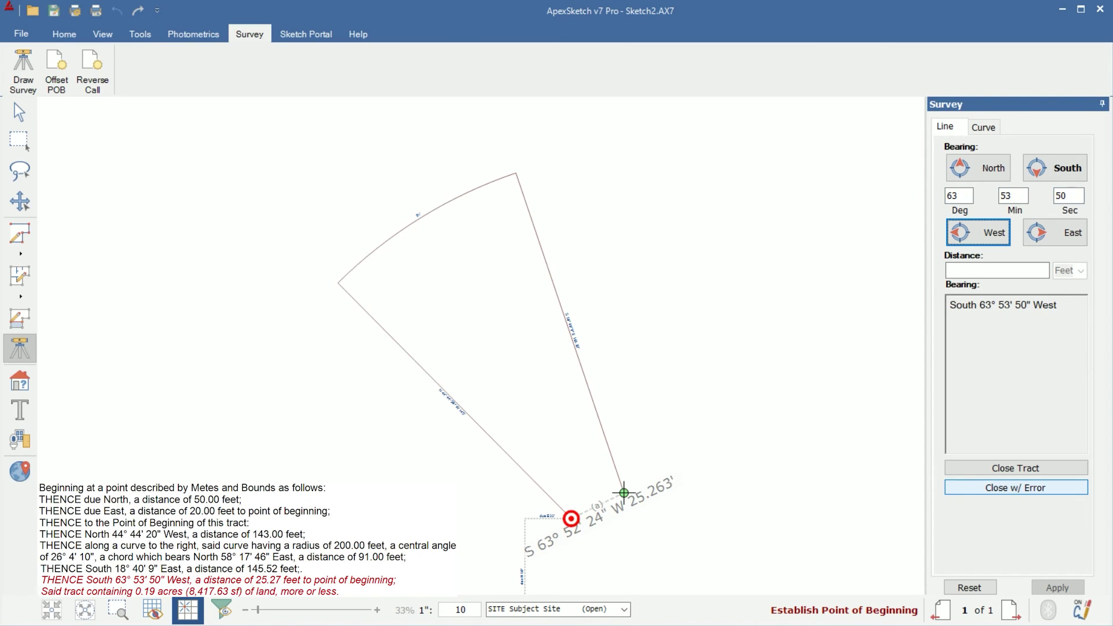
{"action": "key", "text": "space"}
{"action": "key", "text": "Tab"}
{"action": "type", "text": "25."}
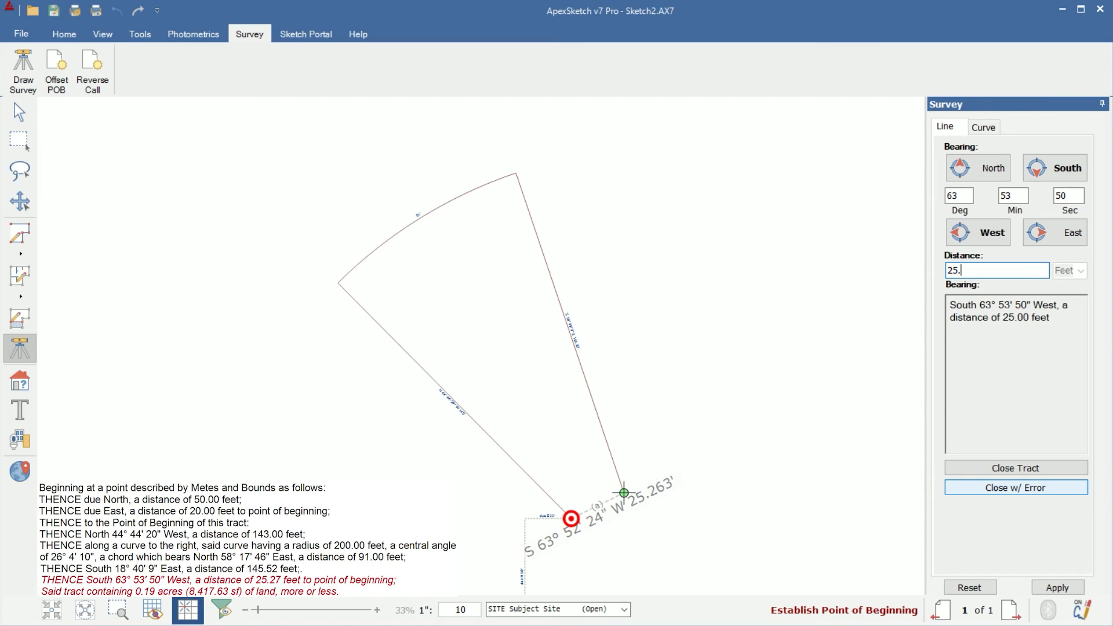
{"action": "type", "text": "27"}
{"action": "key", "text": "Tab"}
{"action": "left_click", "coordinate": [1016, 488]}
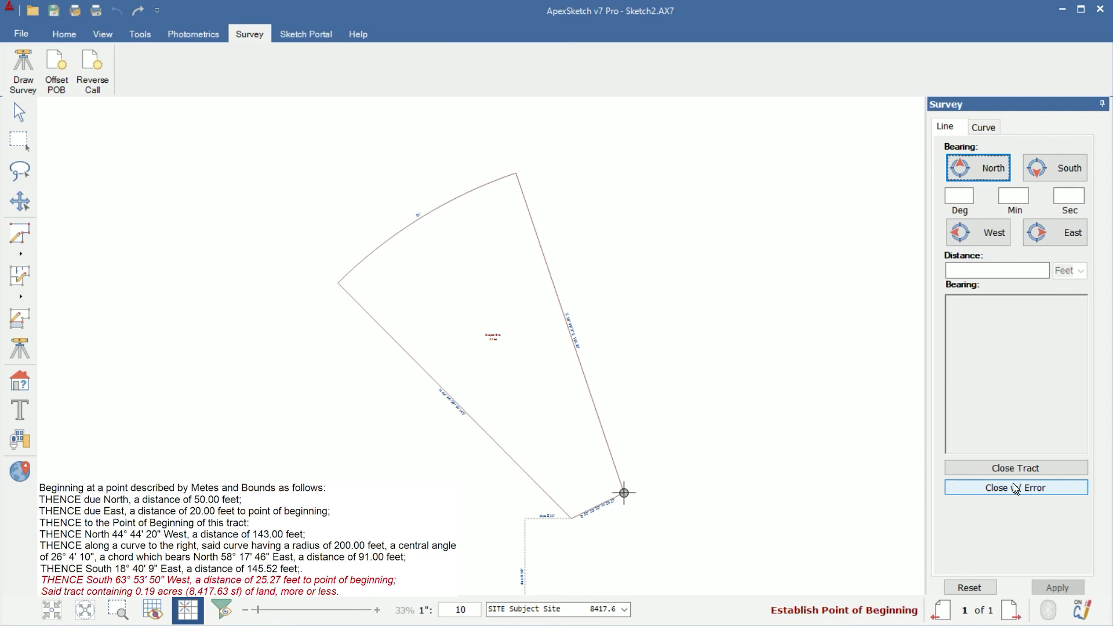
{"action": "scroll", "coordinate": [494, 343], "scroll_direction": "up", "scroll_amount": 2}
{"action": "scroll", "coordinate": [493, 342], "scroll_direction": "up", "scroll_amount": 2}
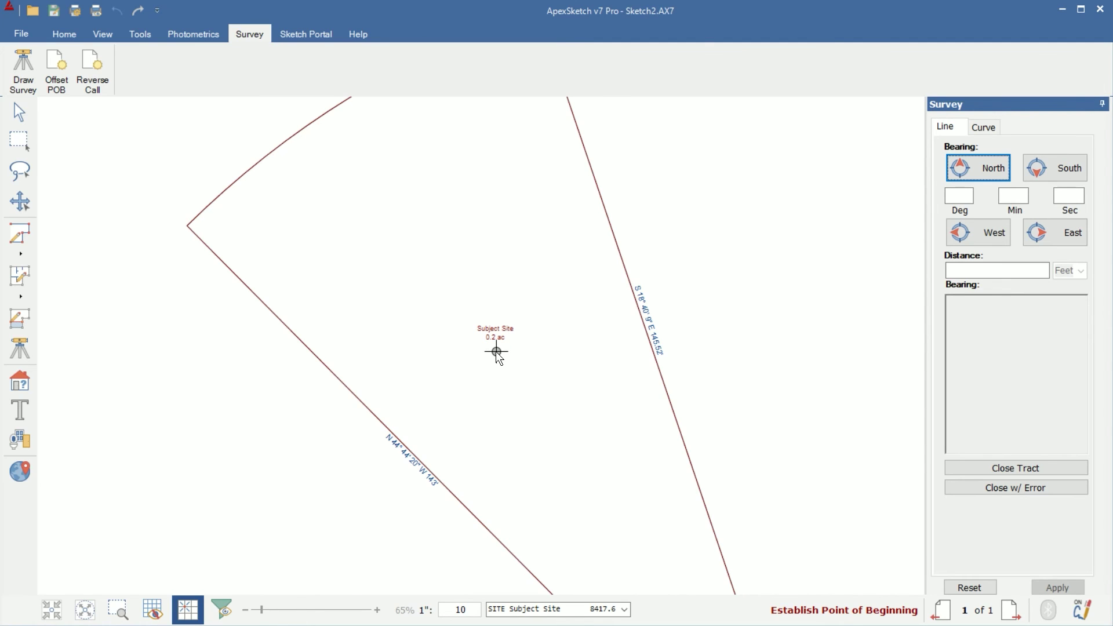
{"action": "left_click", "coordinate": [85, 609]}
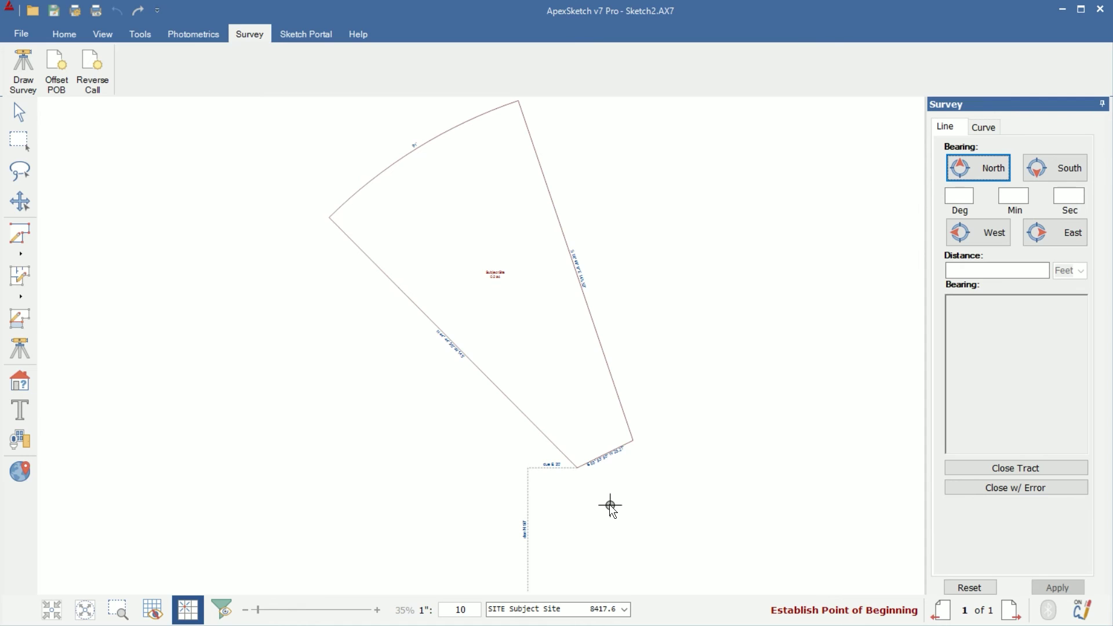
Select all sketch entities and set their label font size to 28
{"action": "left_click", "coordinate": [65, 35]}
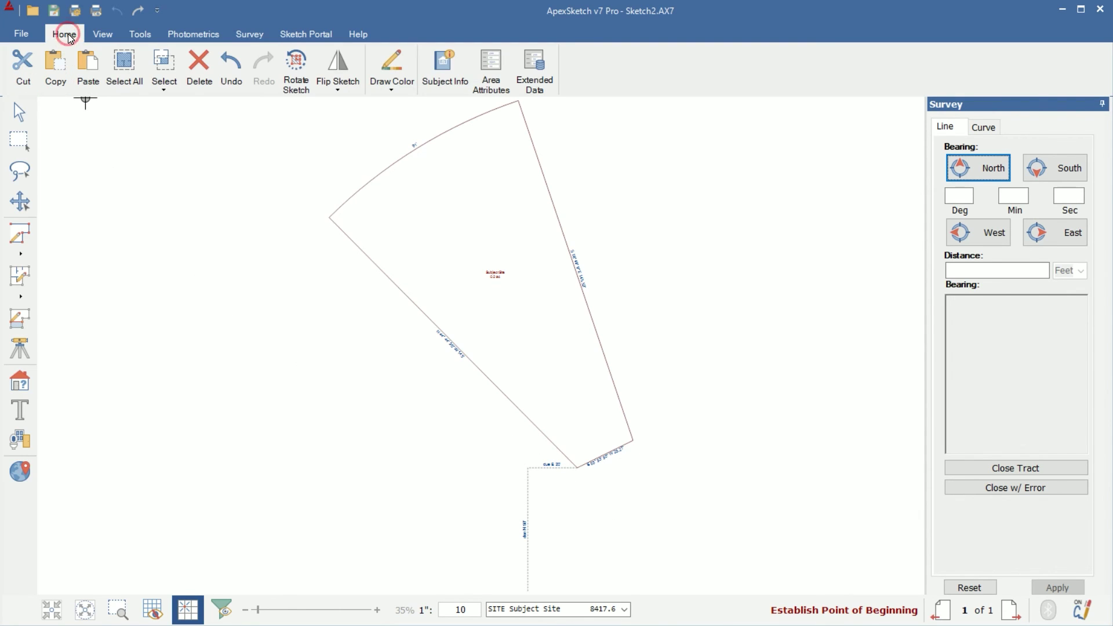
{"action": "left_click", "coordinate": [130, 75]}
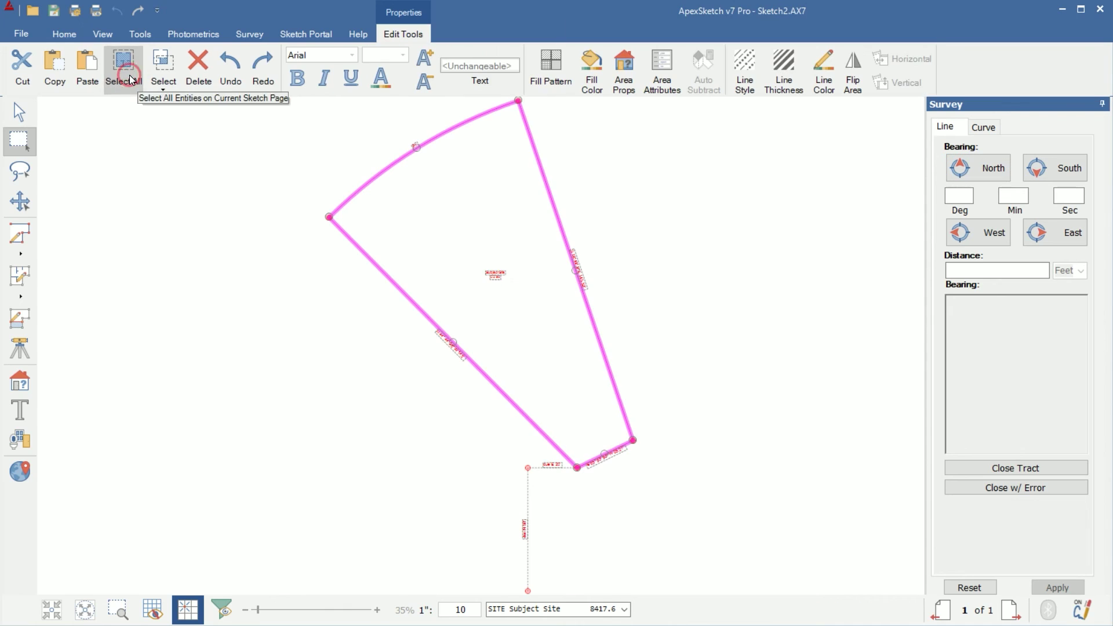
{"action": "left_click", "coordinate": [403, 54]}
{"action": "scroll", "coordinate": [396, 124], "scroll_direction": "down", "scroll_amount": 2}
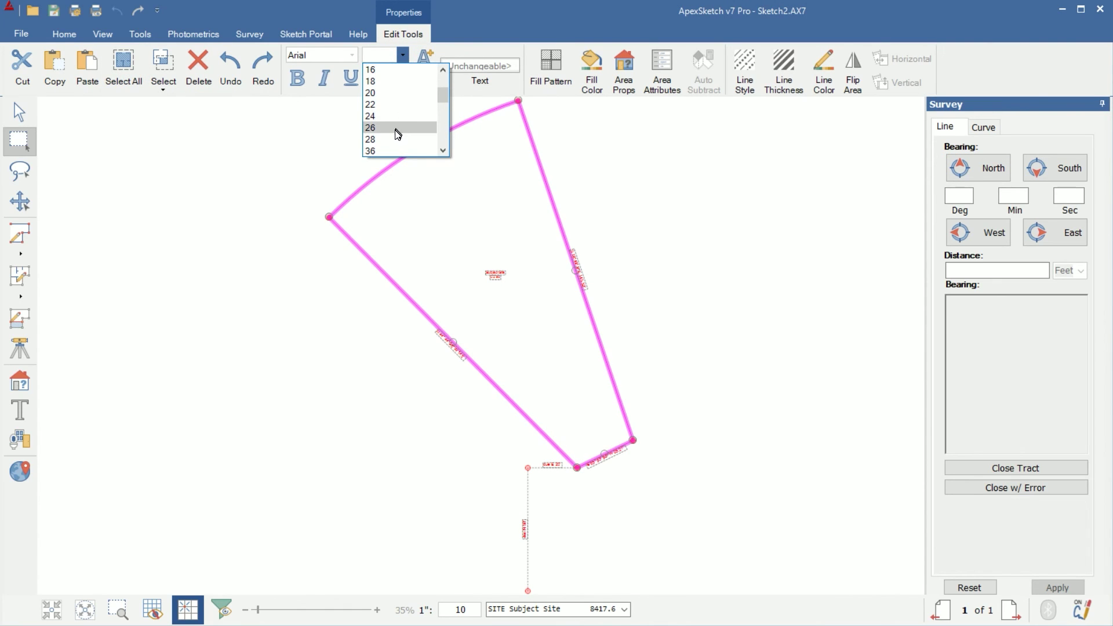
{"action": "left_click", "coordinate": [394, 140]}
{"action": "left_click", "coordinate": [316, 517]}
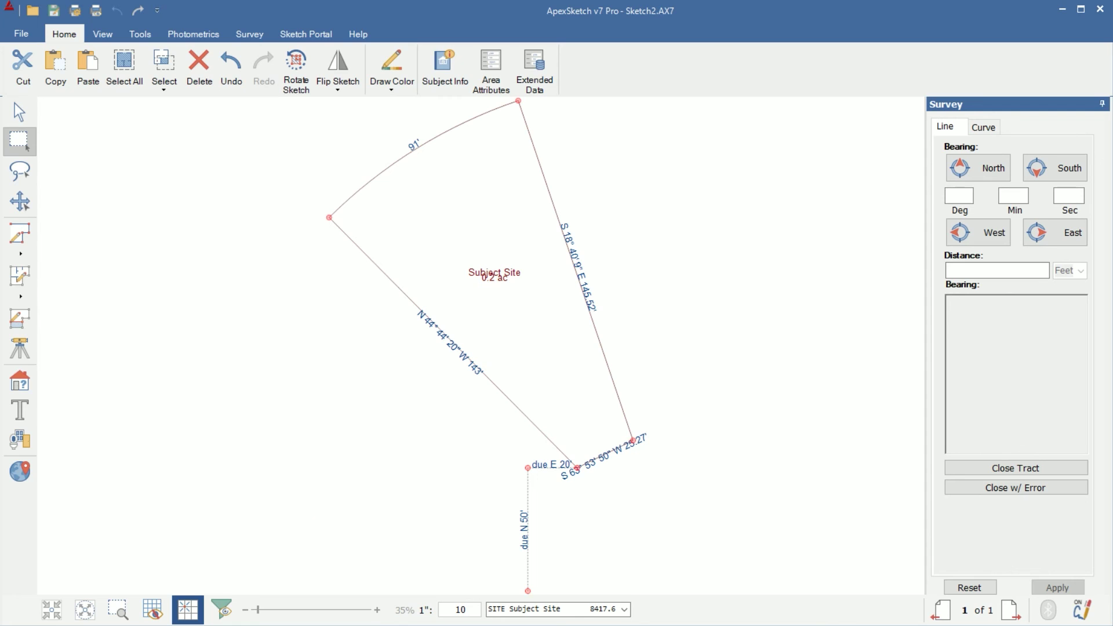
Reposition the N 44° 44' 20" W, S 18° 40' 9" E and S 63° 53' 50" W labels off their lines
{"action": "left_click", "coordinate": [453, 345]}
{"action": "left_click", "coordinate": [609, 278]}
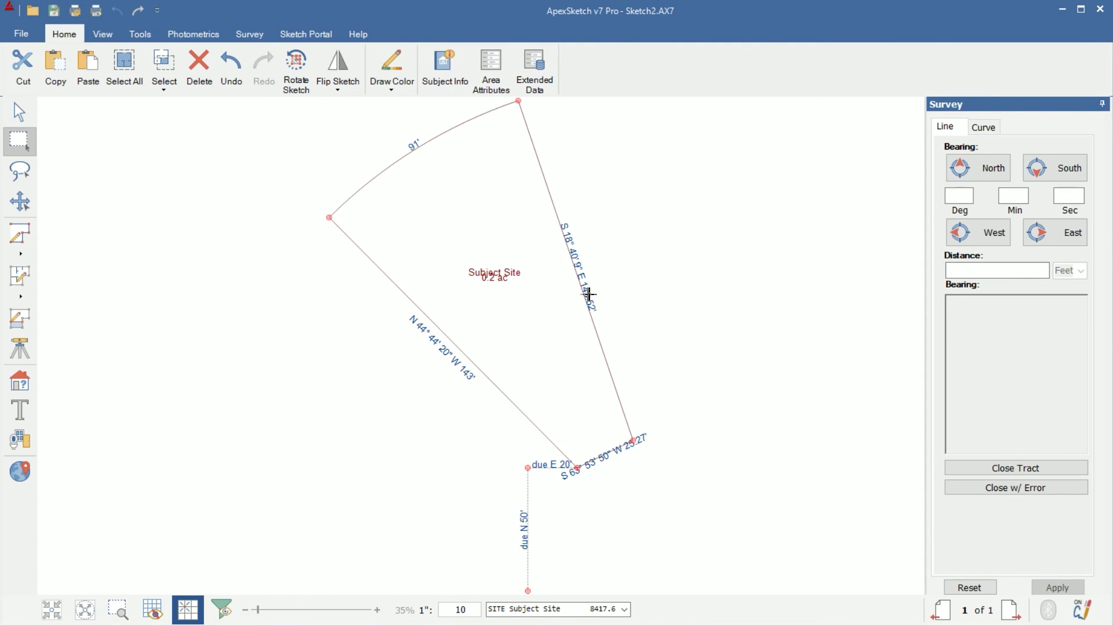
{"action": "left_click", "coordinate": [589, 294]}
{"action": "left_click", "coordinate": [694, 323]}
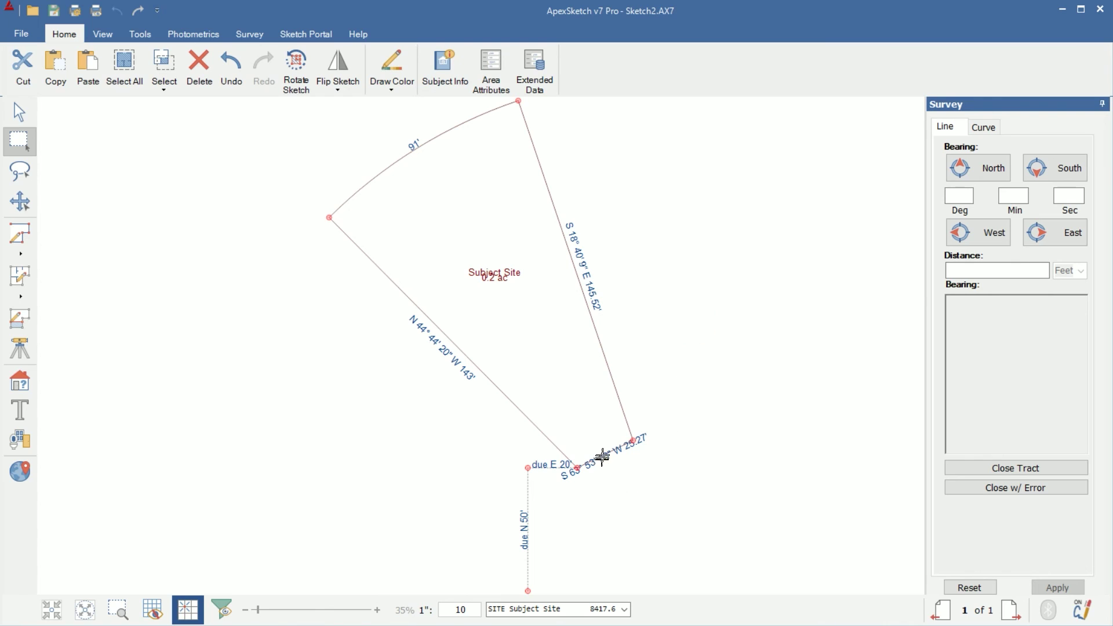
{"action": "left_click_drag", "start_coordinate": [600, 455], "coordinate": [546, 462]}
{"action": "left_click", "coordinate": [534, 459]}
Nudge the due E 20' label above its line and the due N 50' label left of its line
{"action": "left_click", "coordinate": [548, 464]}
{"action": "left_click", "coordinate": [559, 527]}
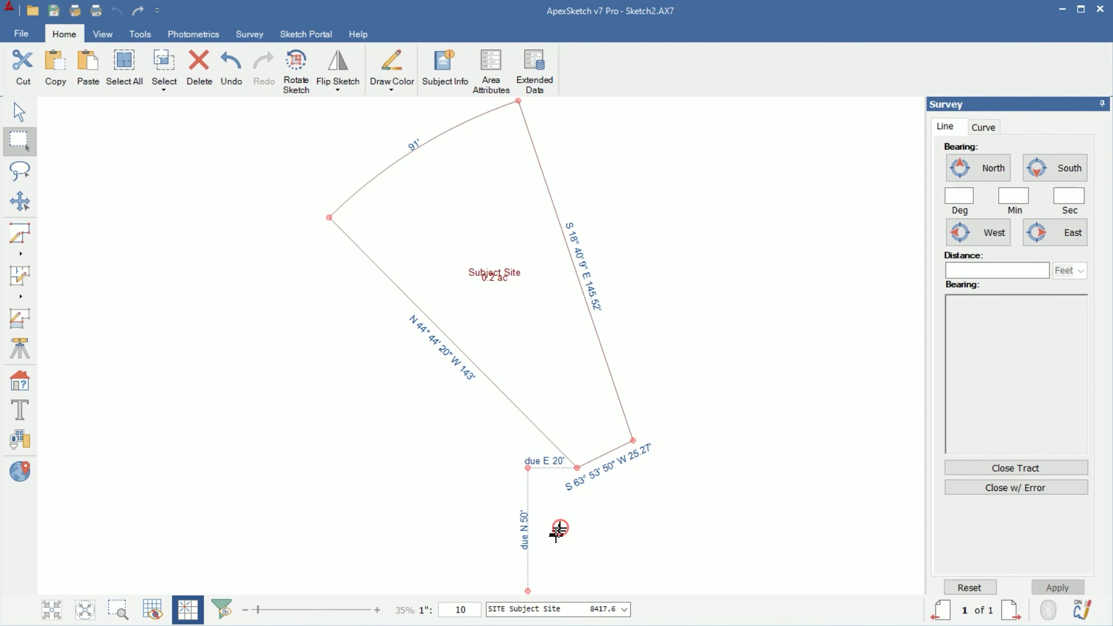
{"action": "left_click", "coordinate": [525, 529]}
{"action": "left_click_drag", "start_coordinate": [526, 529], "coordinate": [519, 528]}
{"action": "left_click", "coordinate": [552, 527]}
Move the 0.2 ac area label directly below Subject Site
{"action": "left_click", "coordinate": [495, 278]}
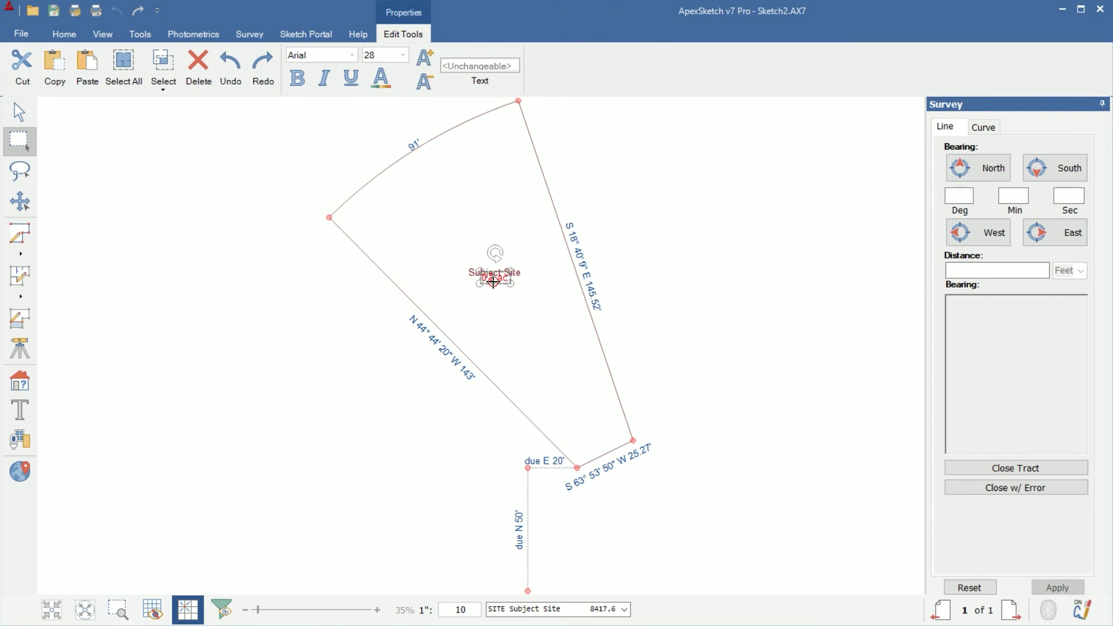
{"action": "left_click_drag", "start_coordinate": [494, 280], "coordinate": [493, 288]}
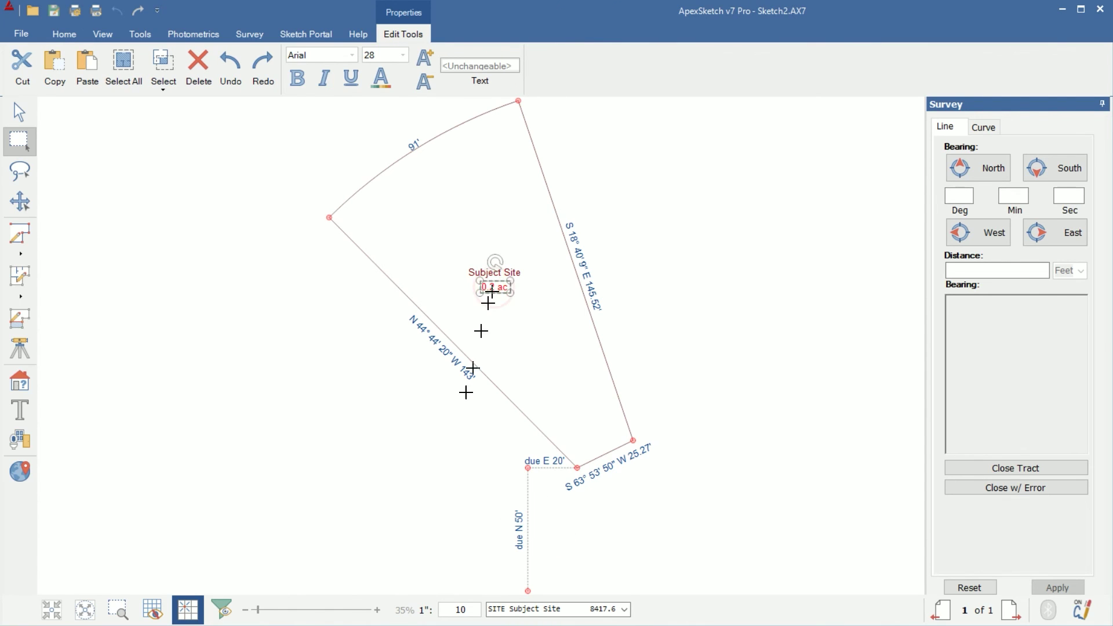
{"action": "left_click", "coordinate": [439, 470]}
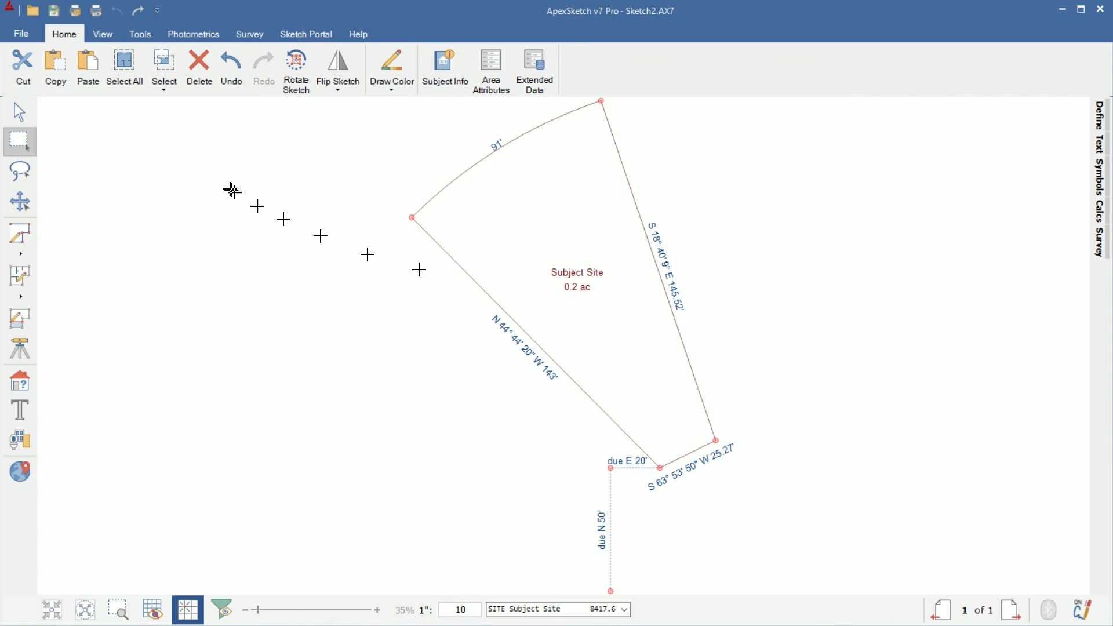
{"action": "left_click", "coordinate": [140, 34]}
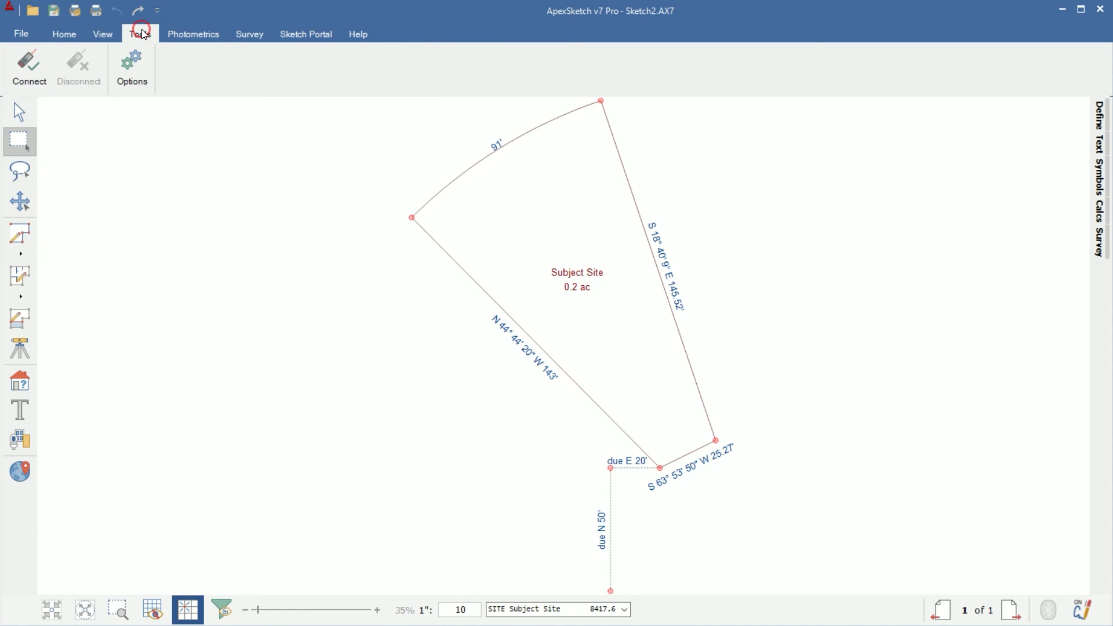
{"action": "left_click", "coordinate": [133, 70]}
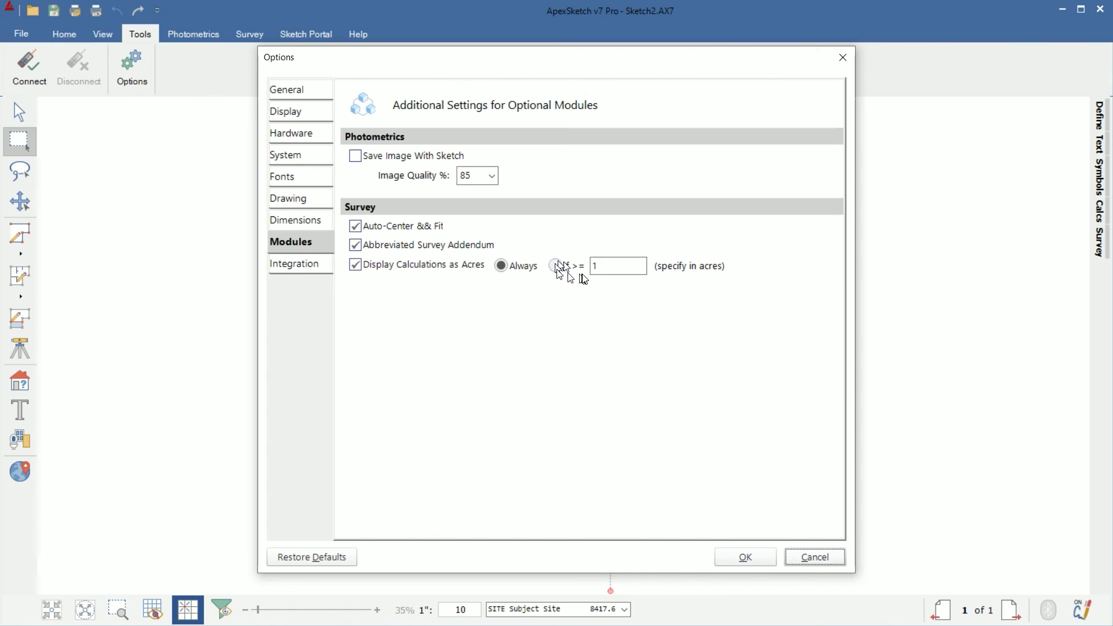
{"action": "double_click", "coordinate": [597, 265]}
{"action": "left_click", "coordinate": [816, 558]}
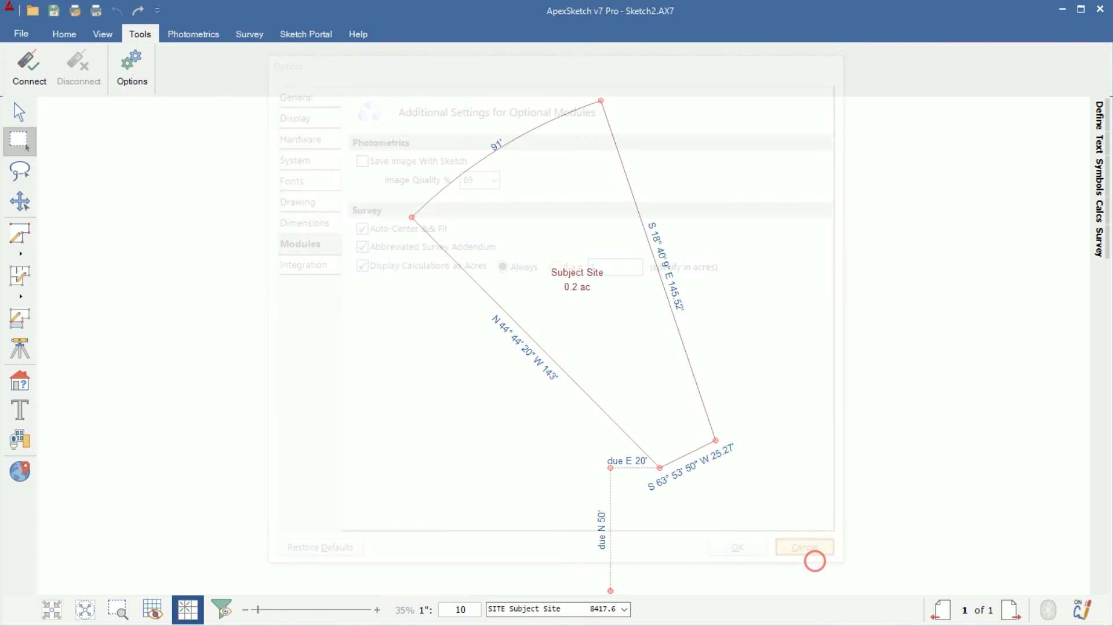